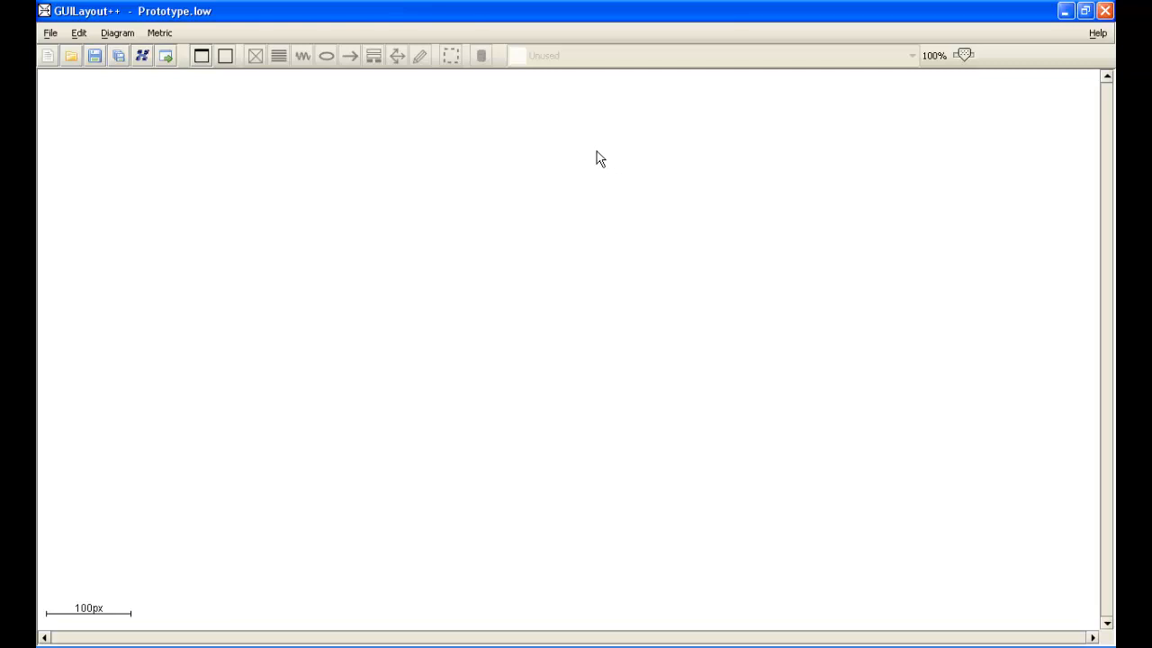
# Create a new low-fidelity prototype.
pyautogui.click(52, 33)
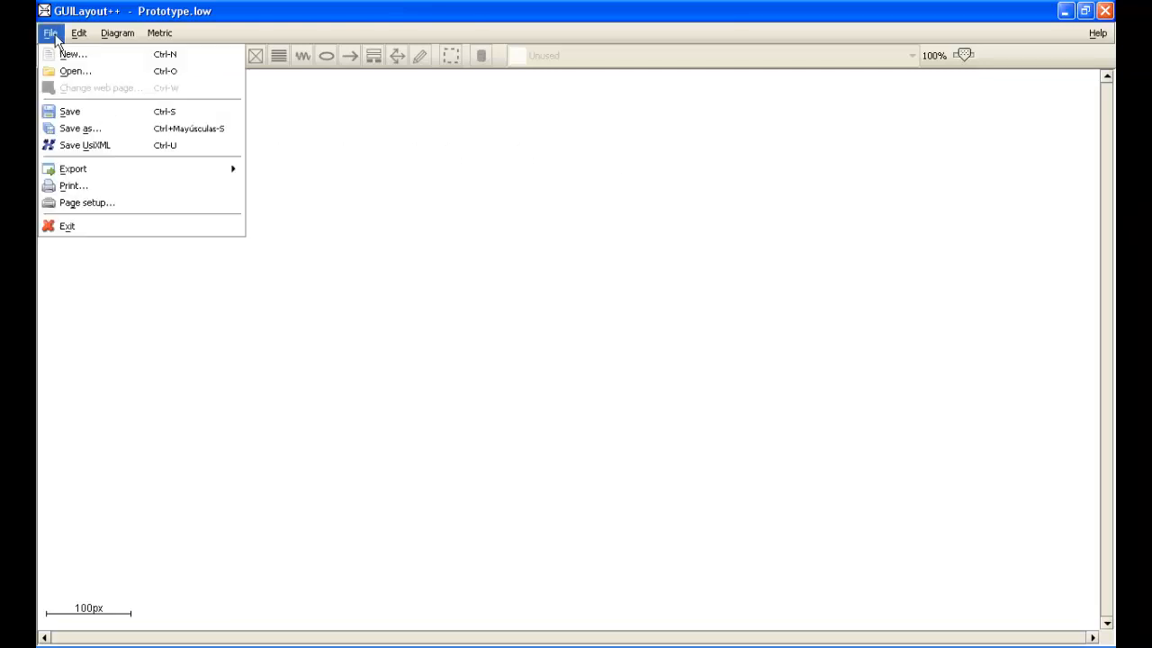
pyautogui.click(117, 55)
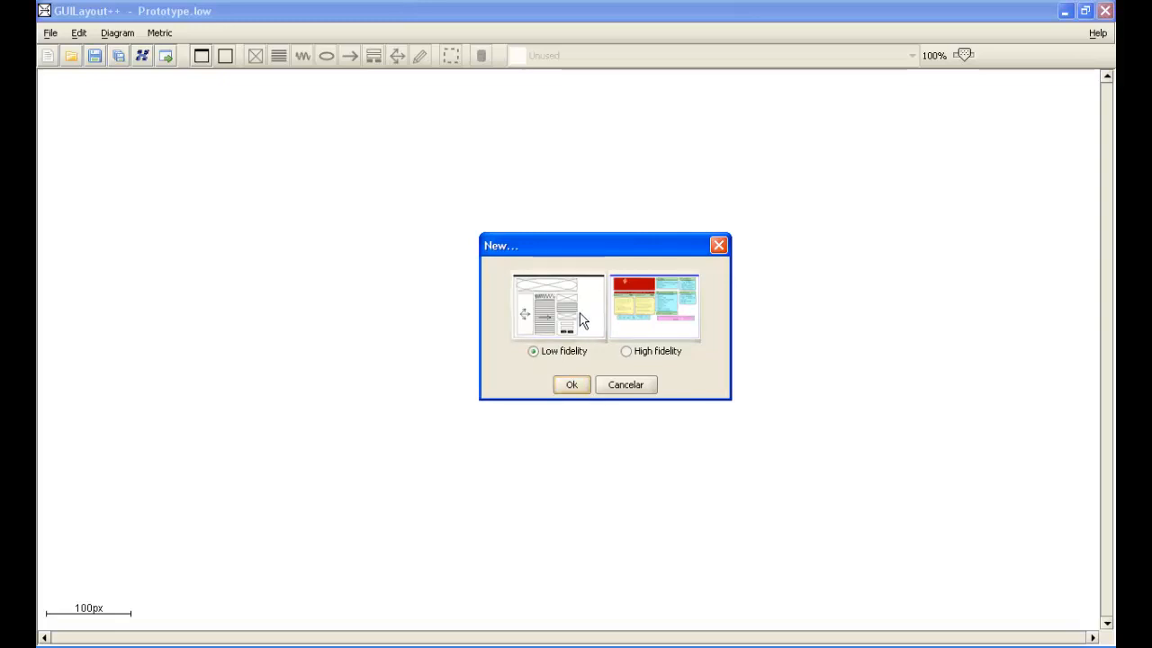
pyautogui.click(580, 389)
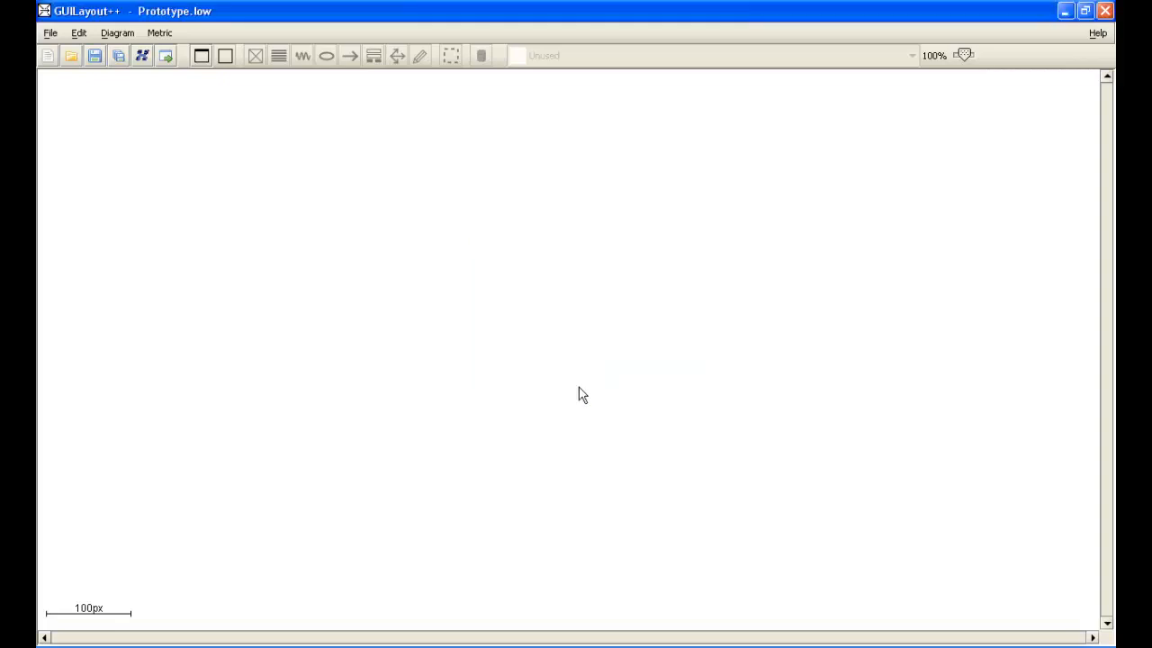
# Draw a window container about 590 px wide and 400 px high on the empty canvas.
pyautogui.click(201, 57)
pyautogui.moveTo(166, 137); pyautogui.dragTo(666, 477)
pyautogui.moveTo(501, 370); pyautogui.dragTo(502, 351)
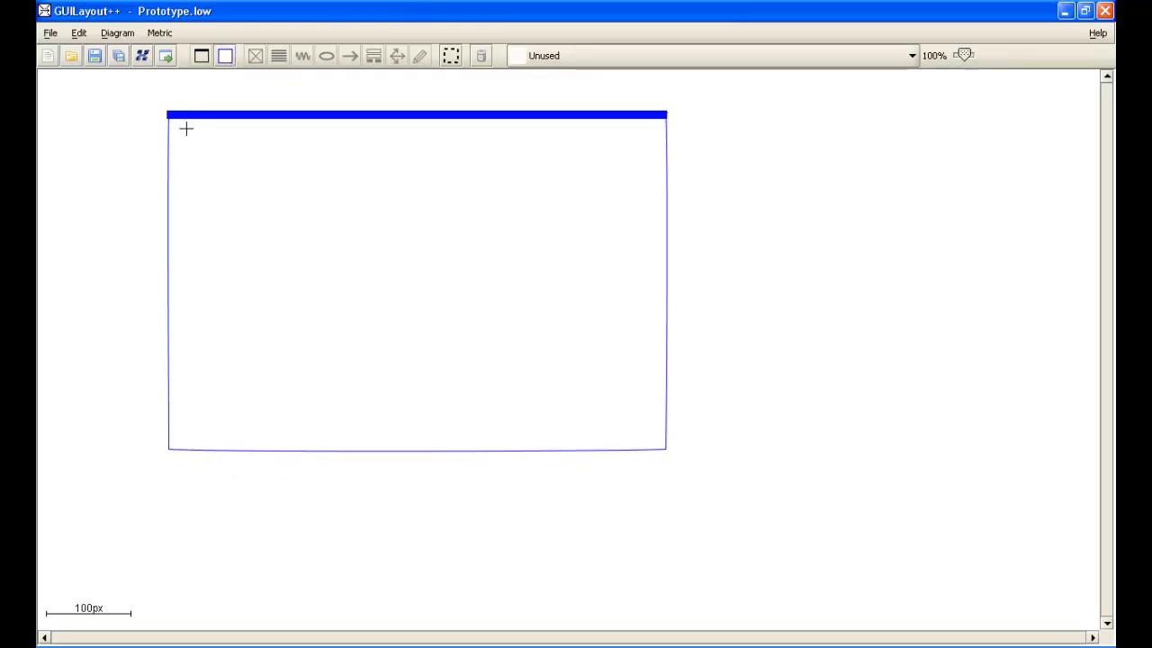
# Draw a narrow zone and a wide zone side by side along the window's upper edge, matching their heights.
pyautogui.moveTo(179, 127); pyautogui.dragTo(313, 209)
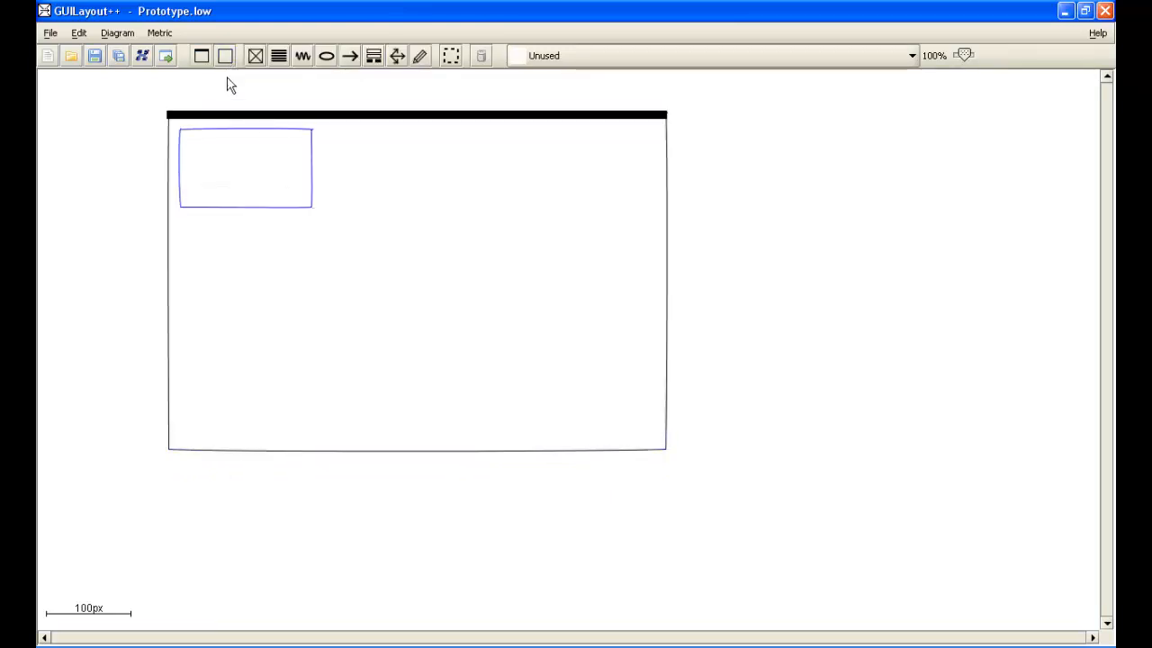
pyautogui.moveTo(323, 130); pyautogui.dragTo(654, 210)
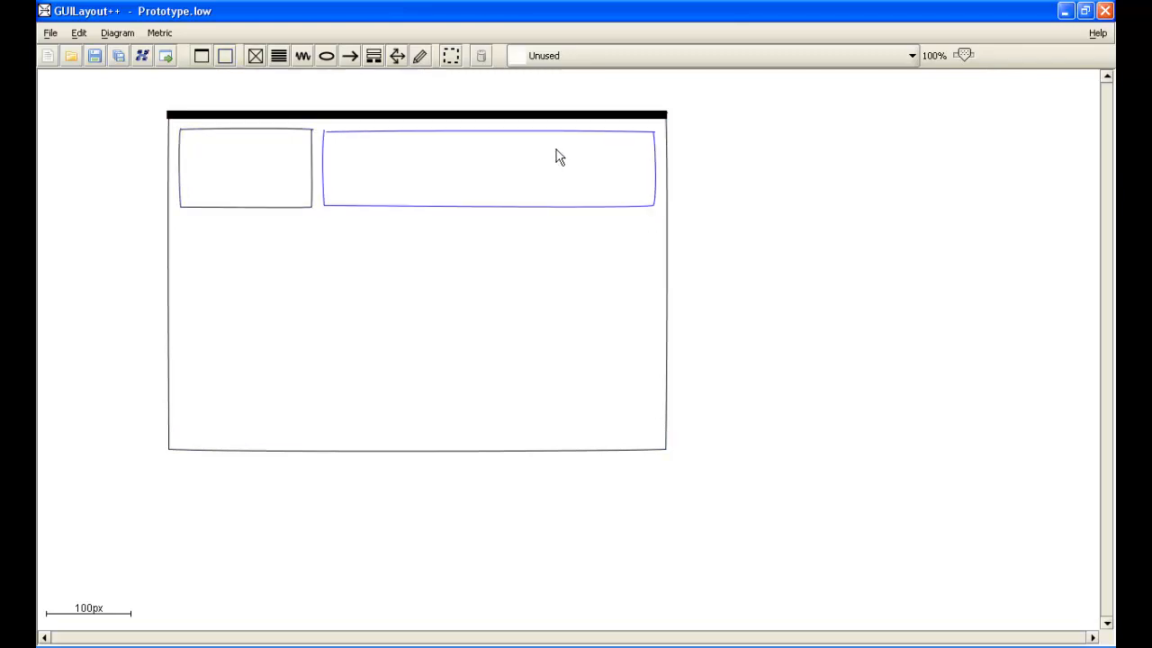
pyautogui.moveTo(555, 206); pyautogui.dragTo(555, 216)
# Show the Constantine layout uniformity metric for the prototype.
pyautogui.click(160, 34)
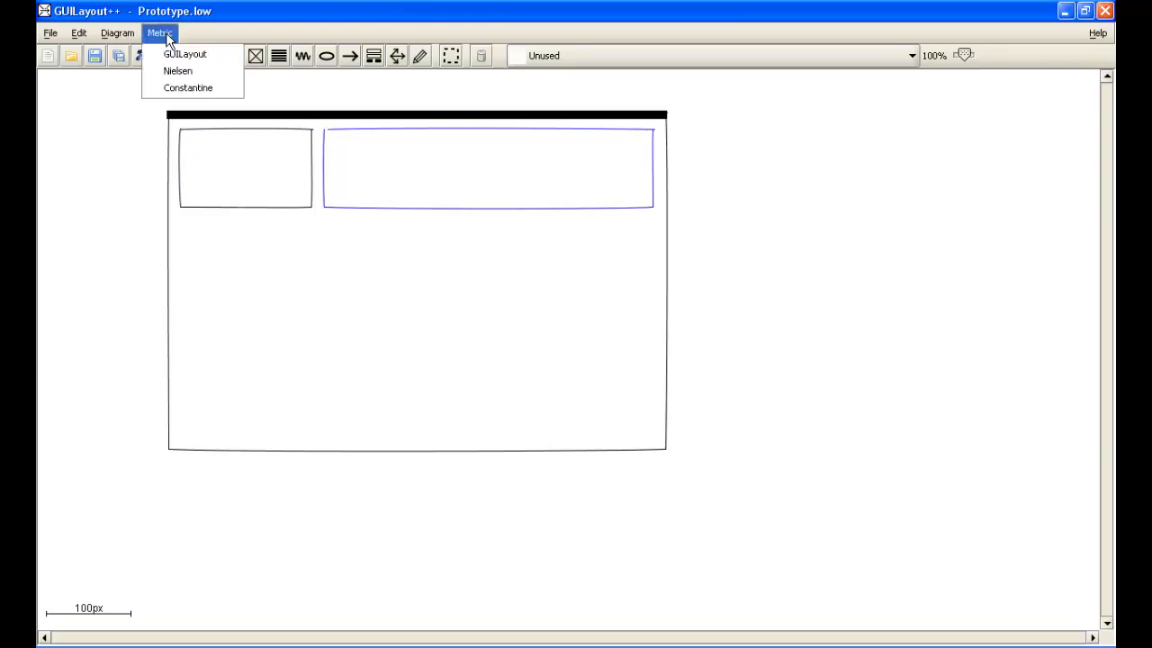
pyautogui.click(201, 89)
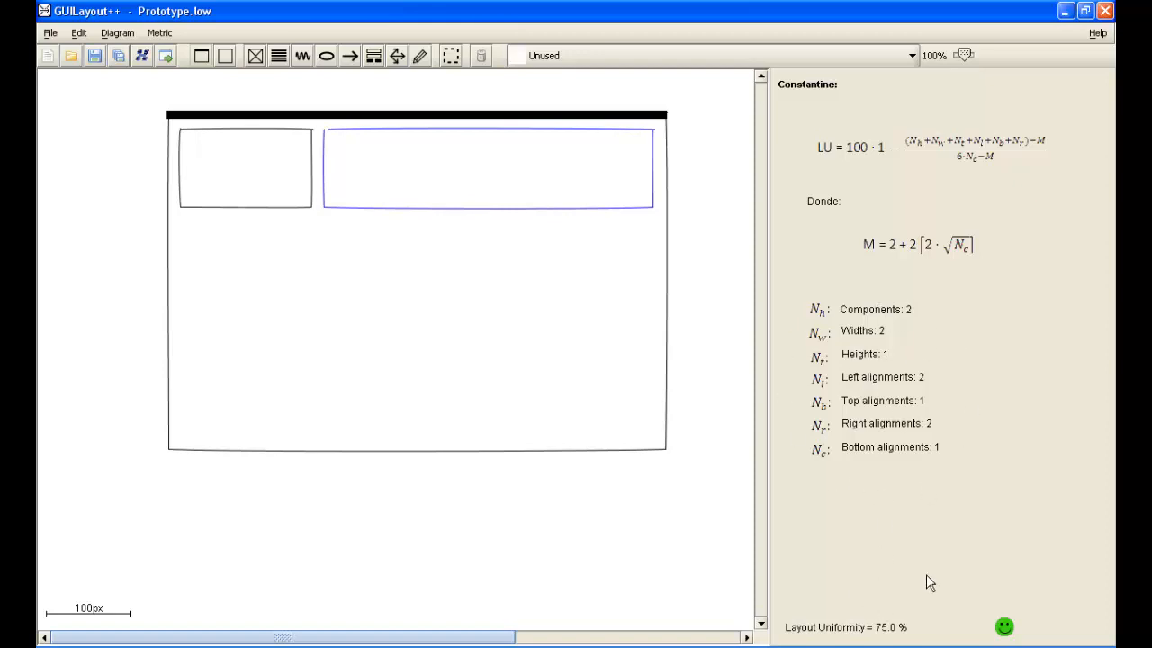
# Draw a tall zone about 155 px wide under the narrow header zone and straighten its outer edge.
pyautogui.click(225, 56)
pyautogui.moveTo(181, 220)
pyautogui.mouseDown()
pyautogui.moveTo(283, 336)
pyautogui.moveTo(314, 404)
pyautogui.moveTo(314, 432)
pyautogui.mouseUp()
pyautogui.moveTo(184, 351); pyautogui.dragTo(180, 344)
# Draw two similar zones side by side under the wide header zone, next to the tall zone.
pyautogui.moveTo(324, 222)
pyautogui.mouseDown()
pyautogui.moveTo(496, 329)
pyautogui.moveTo(488, 320)
pyautogui.mouseUp()
pyautogui.click(226, 60)
pyautogui.moveTo(497, 221); pyautogui.dragTo(651, 324)
# Draw a wide zone beneath the two middle zones and align its left edge with the zones above.
pyautogui.click(225, 56)
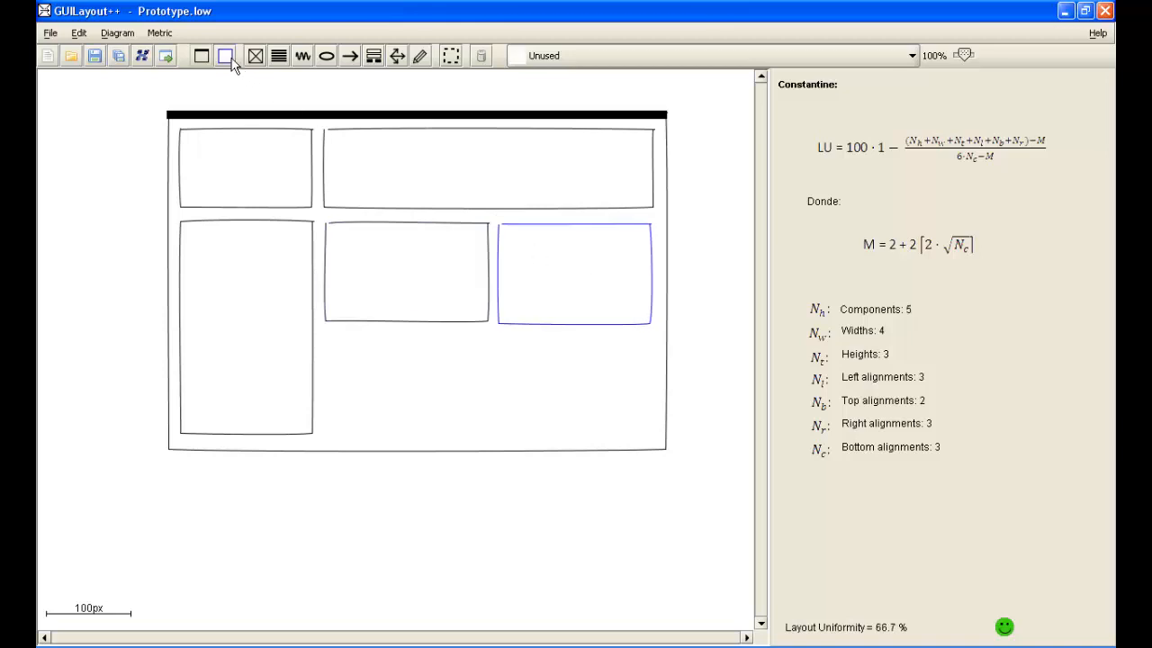
pyautogui.moveTo(325, 329); pyautogui.dragTo(651, 434)
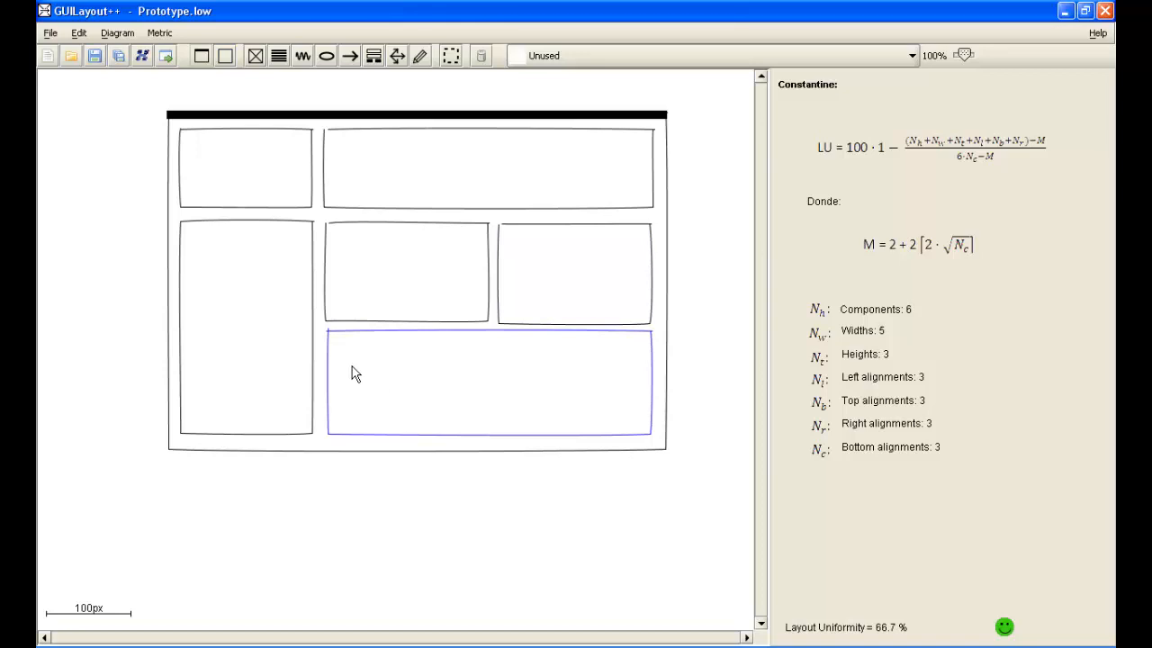
pyautogui.moveTo(326, 363); pyautogui.dragTo(322, 367)
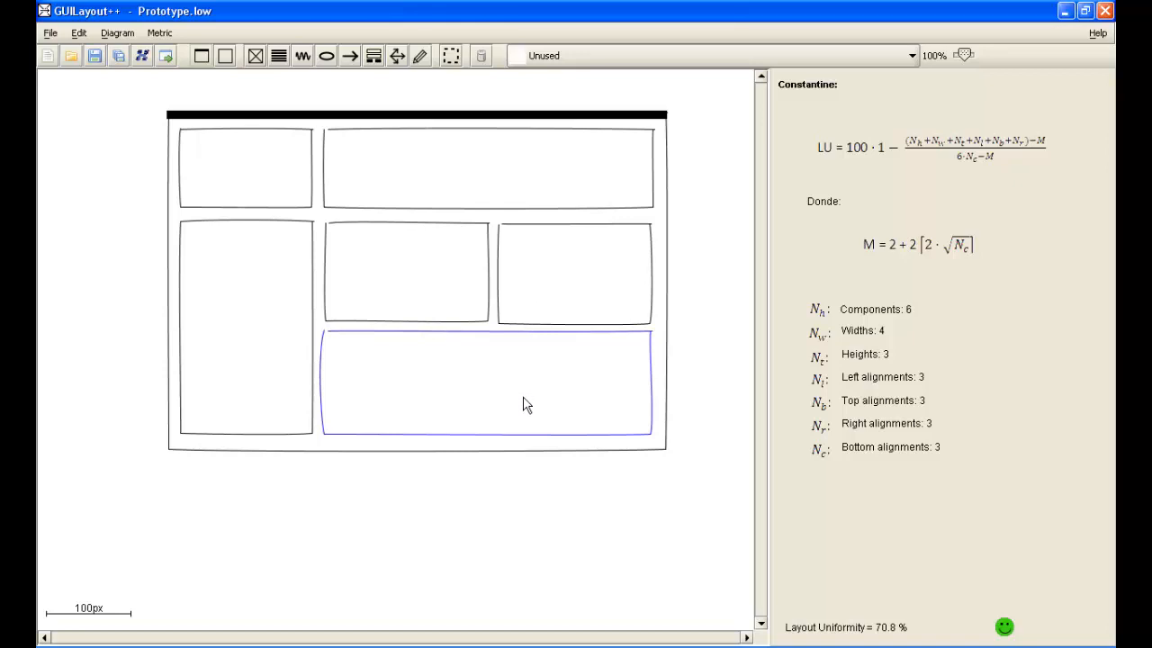
pyautogui.click(511, 500)
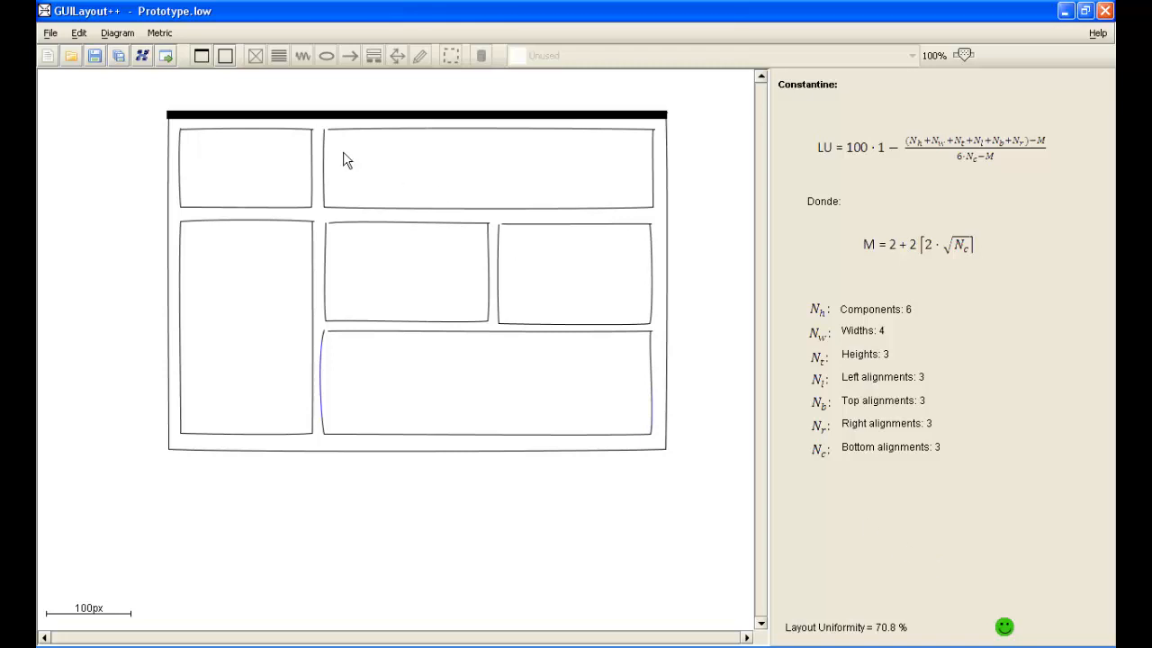
# Switch the displayed metric from Constantine to GUILayout.
pyautogui.click(260, 152)
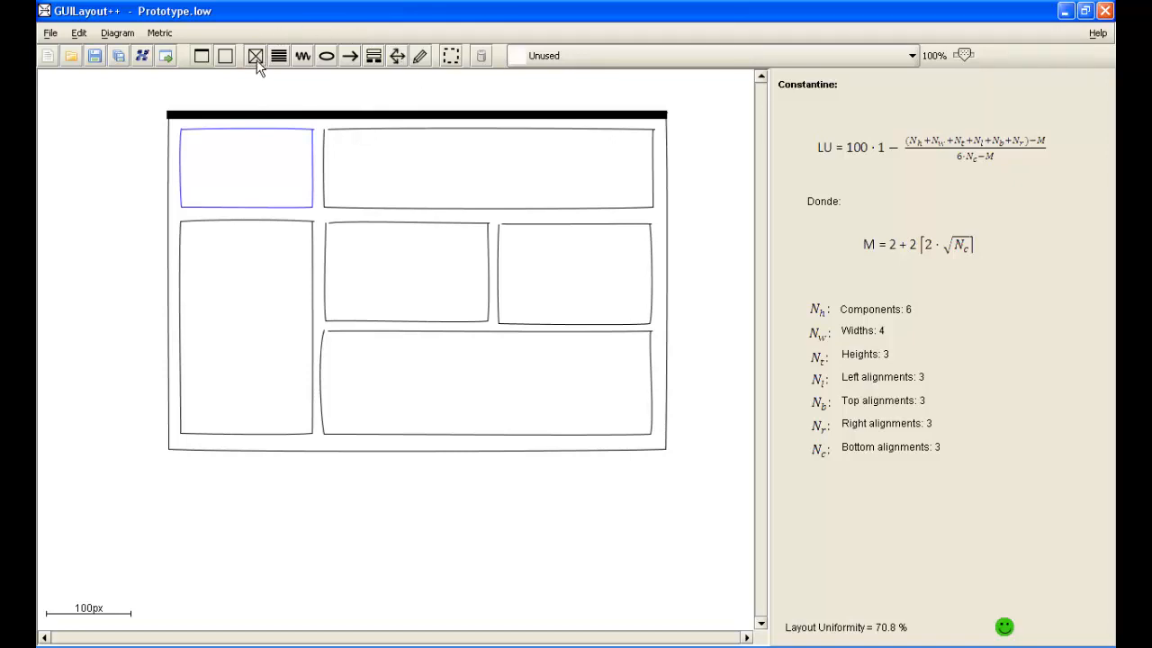
pyautogui.click(165, 37)
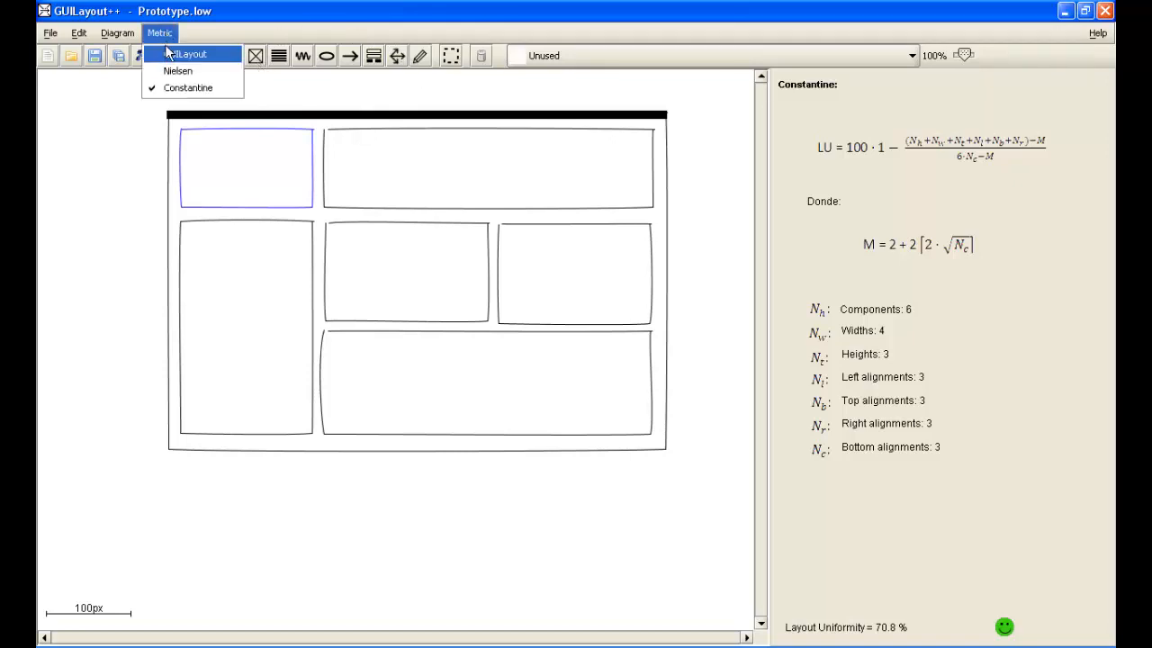
pyautogui.click(232, 57)
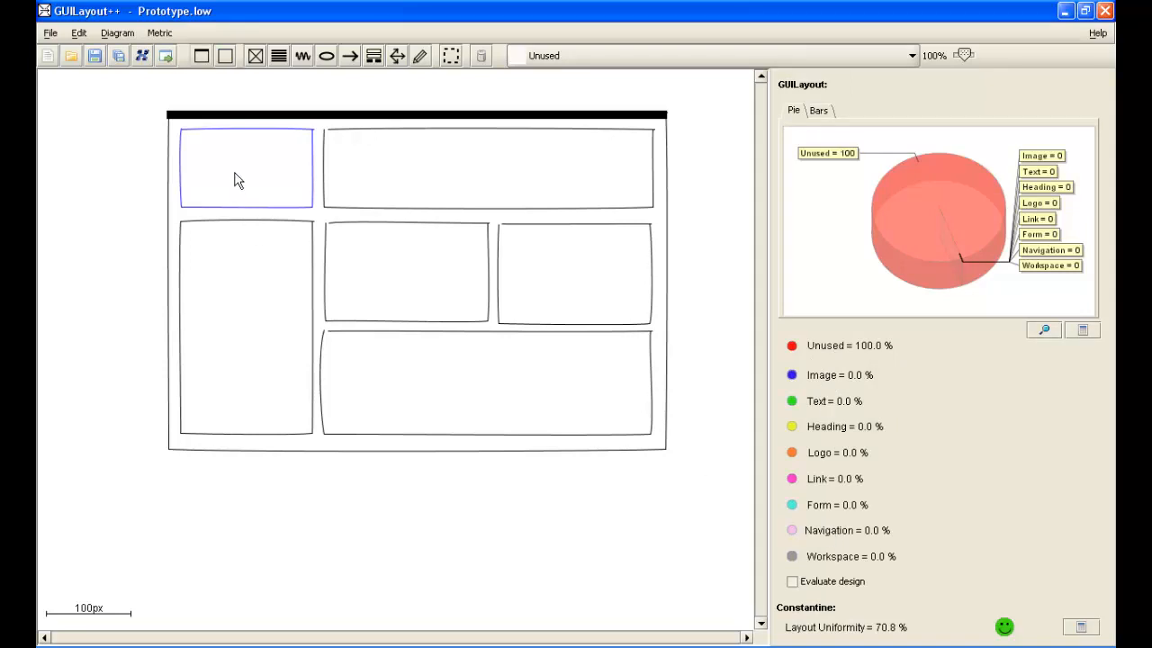
# Mark the narrow header zone as both logo and image, and the wide header zone as image.
pyautogui.click(327, 56)
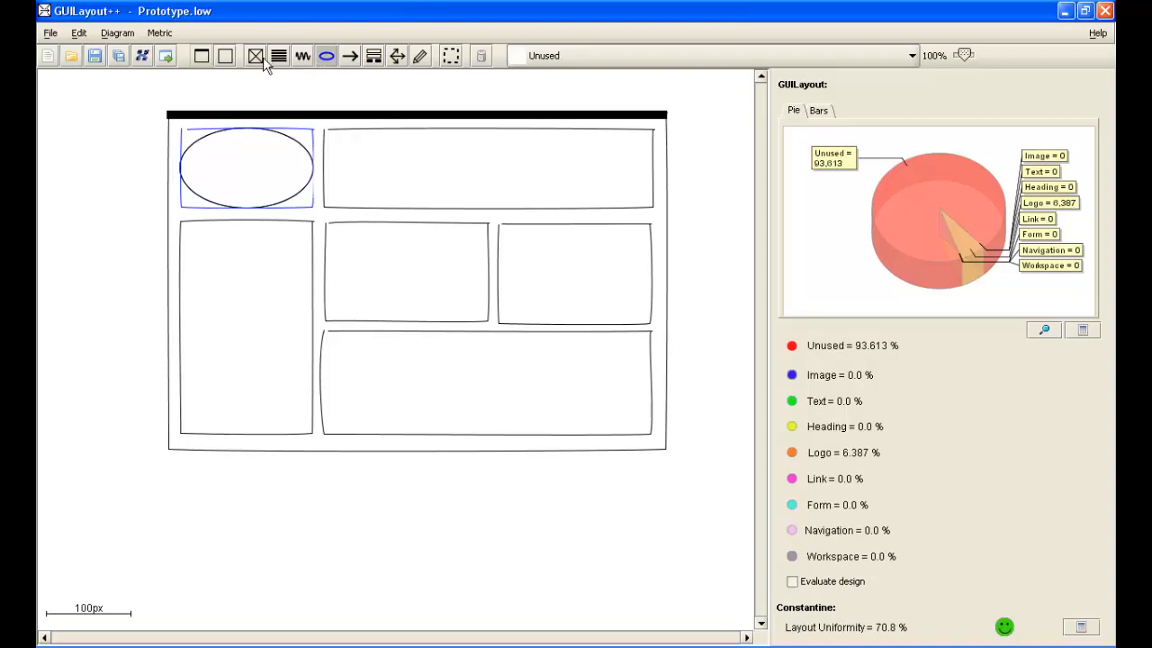
pyautogui.click(256, 56)
pyautogui.click(457, 170)
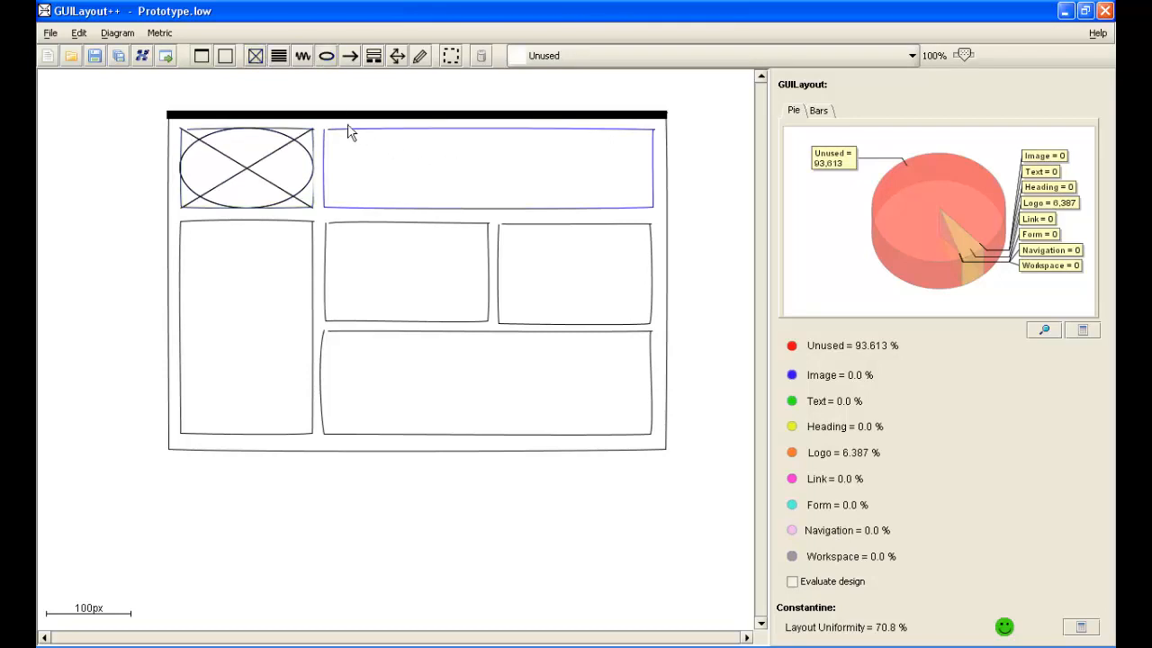
pyautogui.click(255, 55)
# Assign navigation content to the tall zone and text content to the middle zone beside it.
pyautogui.click(261, 295)
pyautogui.click(396, 56)
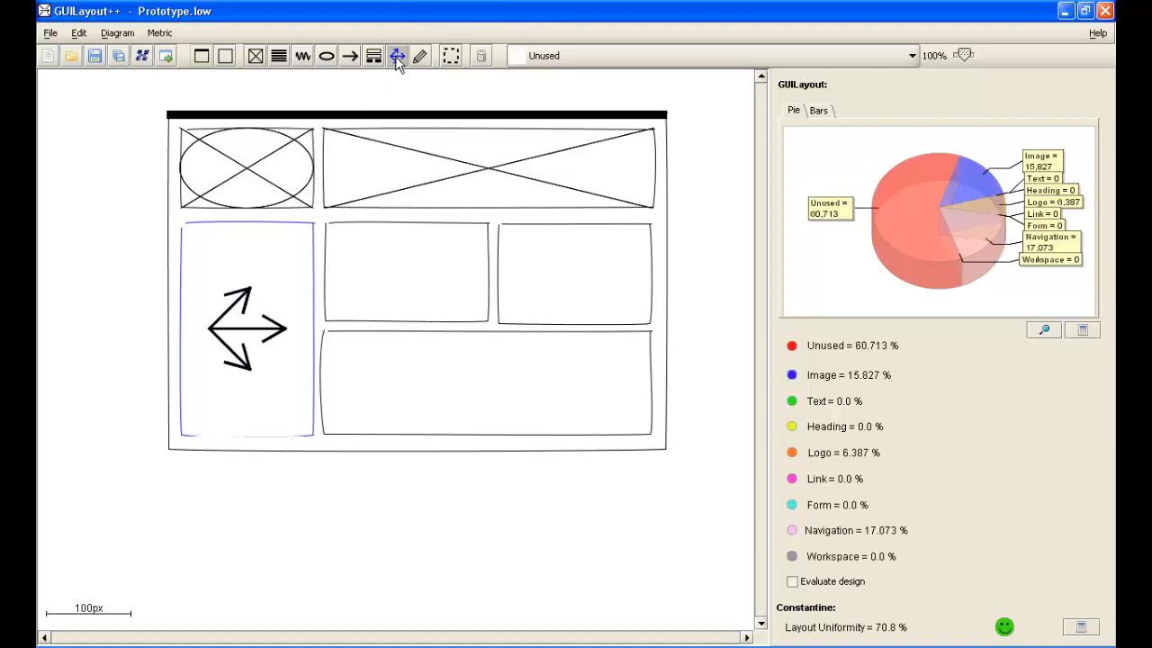
pyautogui.click(369, 275)
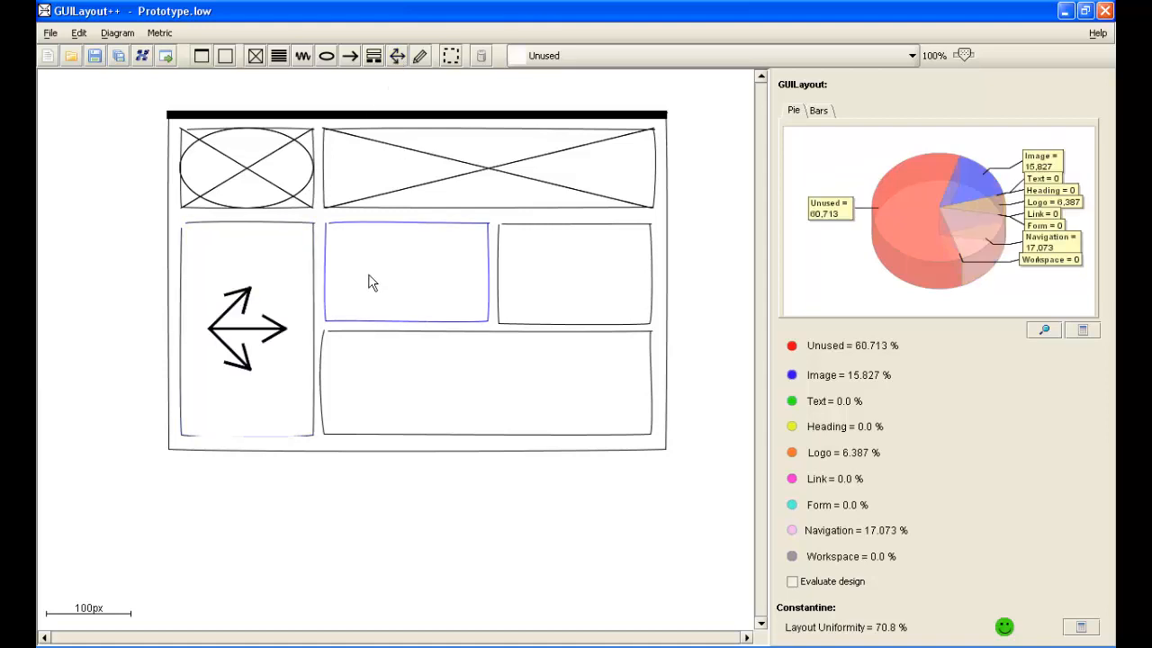
pyautogui.click(279, 56)
# Assign image content to the right middle zone and form content to the wide zone beneath it.
pyautogui.click(550, 257)
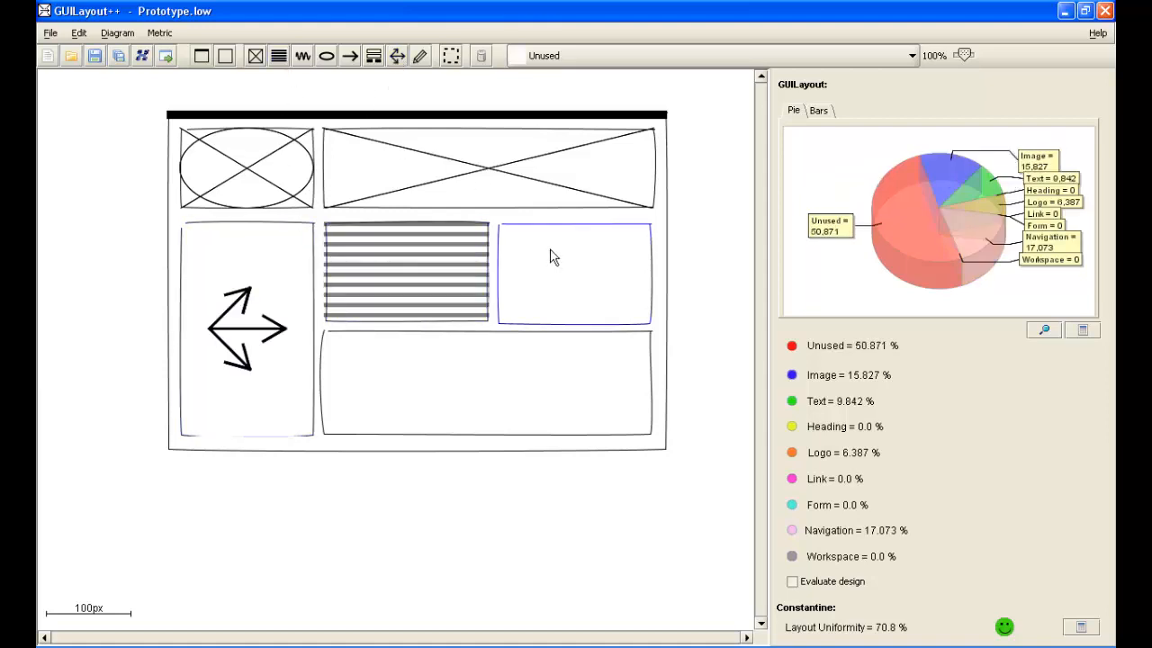
pyautogui.click(255, 56)
pyautogui.click(472, 374)
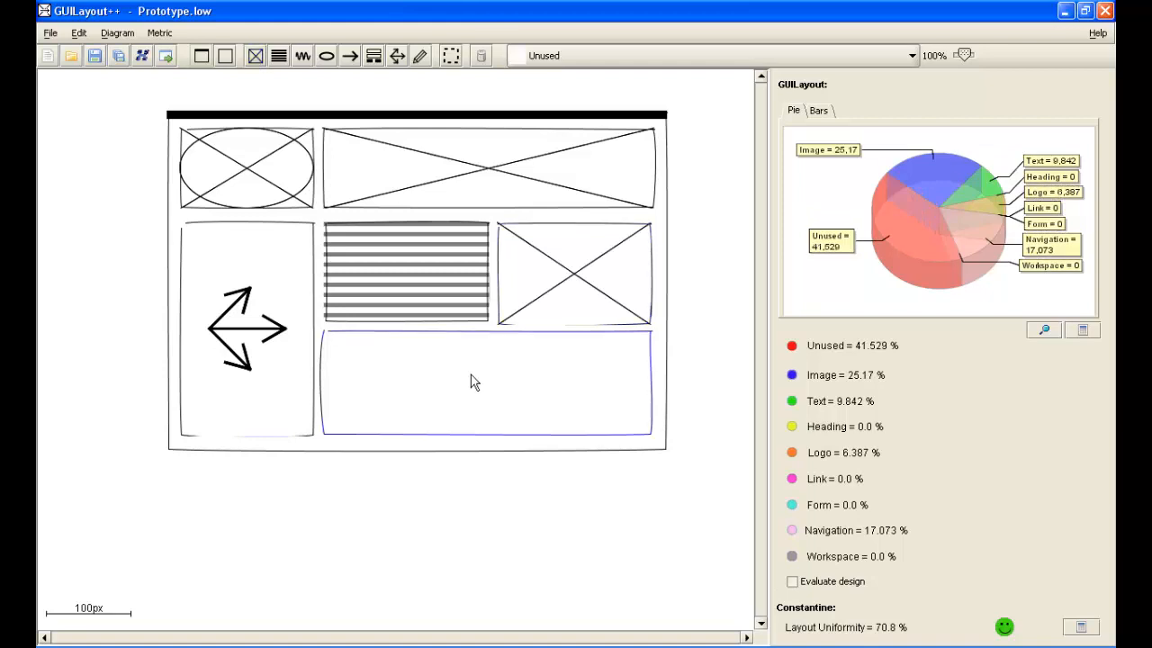
pyautogui.click(374, 56)
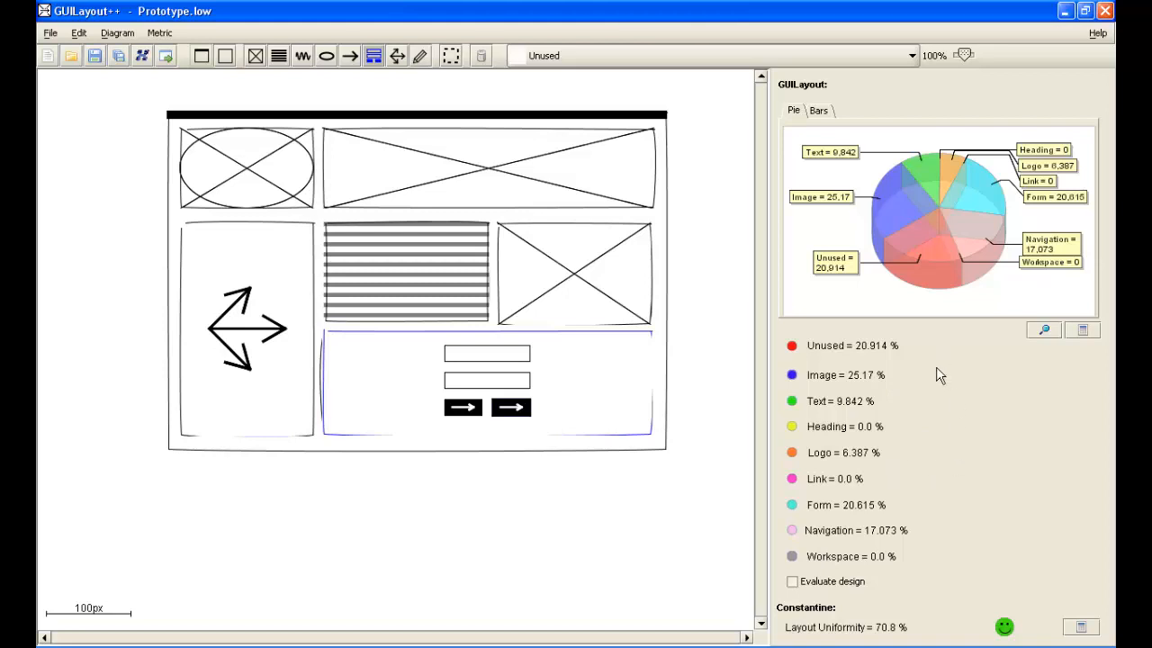
# View the GUILayout distribution as a bar chart and as an enlarged pie chart.
pyautogui.click(819, 112)
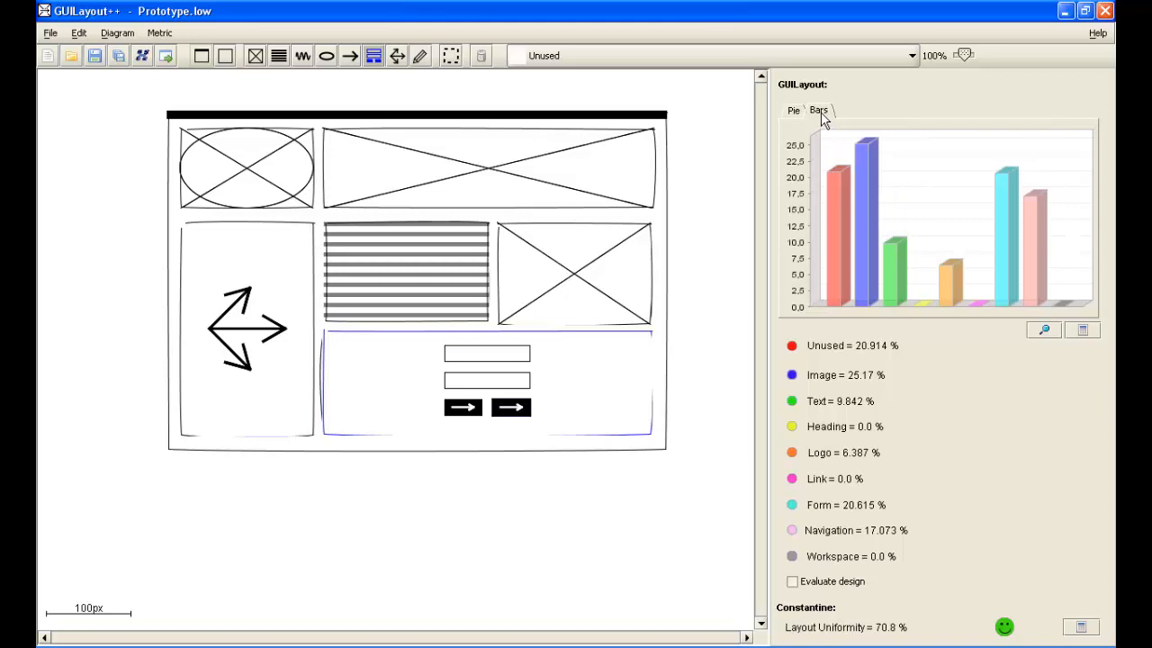
pyautogui.click(792, 111)
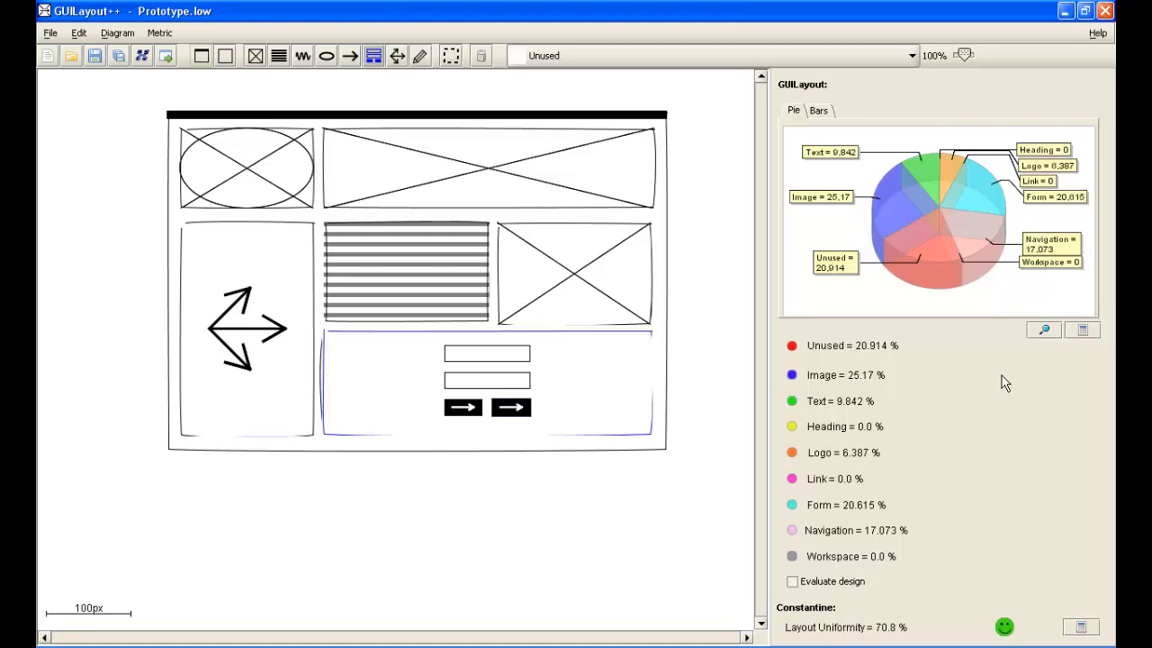
pyautogui.click(1045, 330)
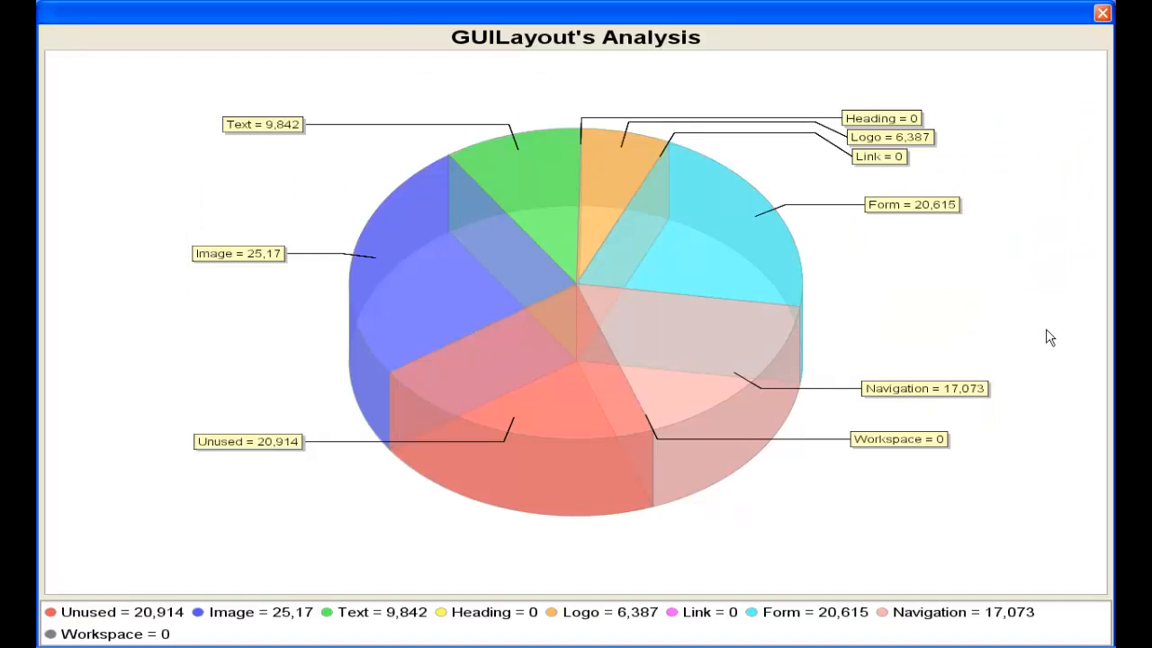
pyautogui.click(1102, 14)
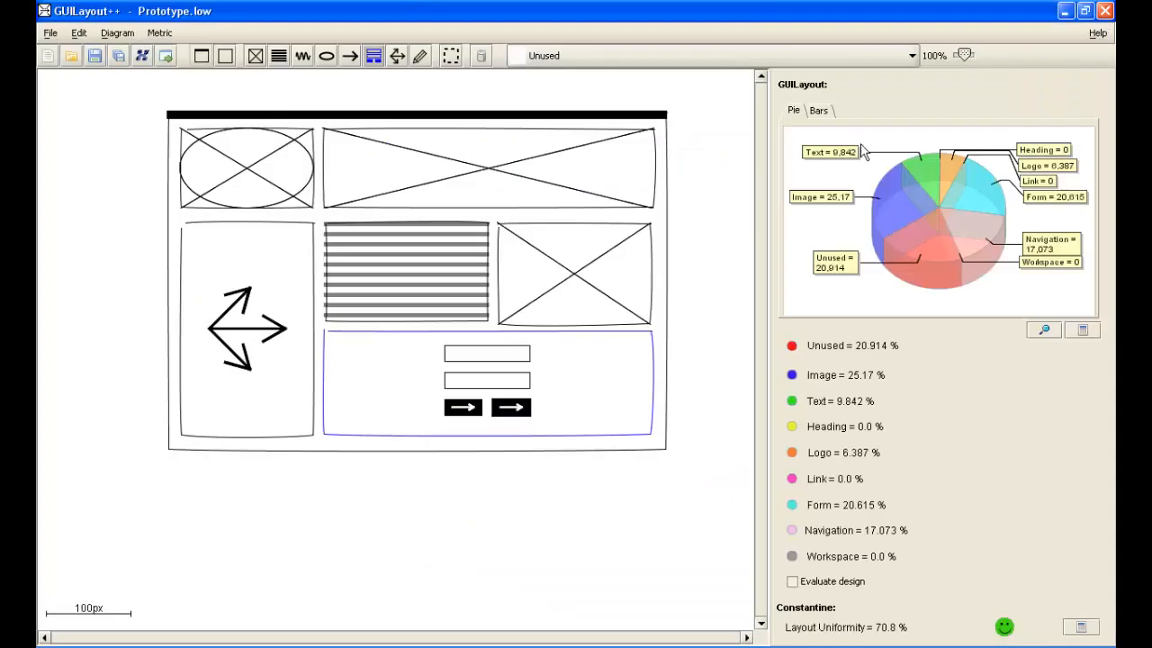
# Enable design evaluation and set the ideal values to 50% unused, 10% image, text and heading, and 5% for each remaining topic.
pyautogui.click(791, 582)
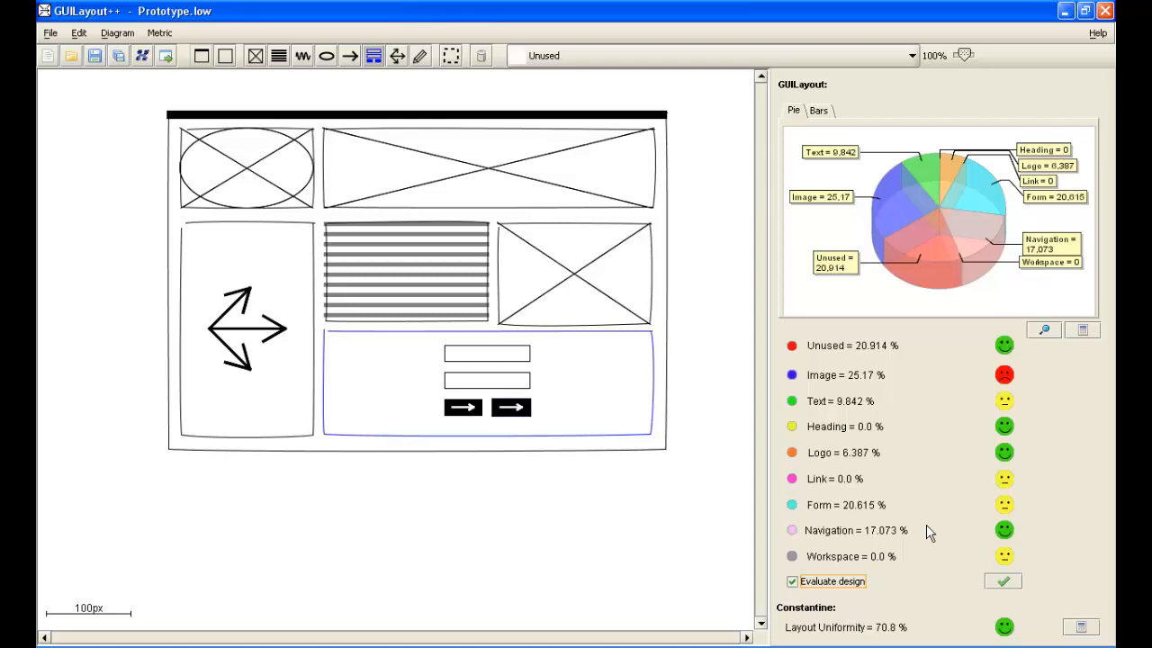
pyautogui.click(1005, 583)
pyautogui.click(574, 240)
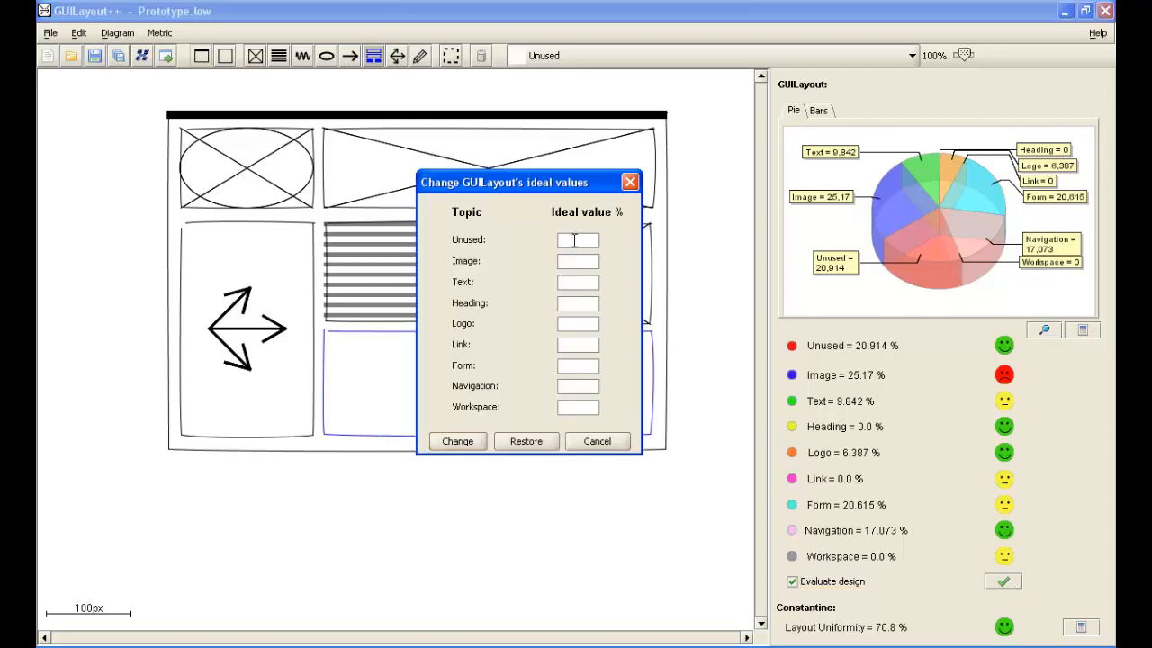
pyautogui.write('50')
pyautogui.write('10')
pyautogui.press('Tab')
pyautogui.write('5\t5\t5\t5\t5')
pyautogui.click(459, 442)
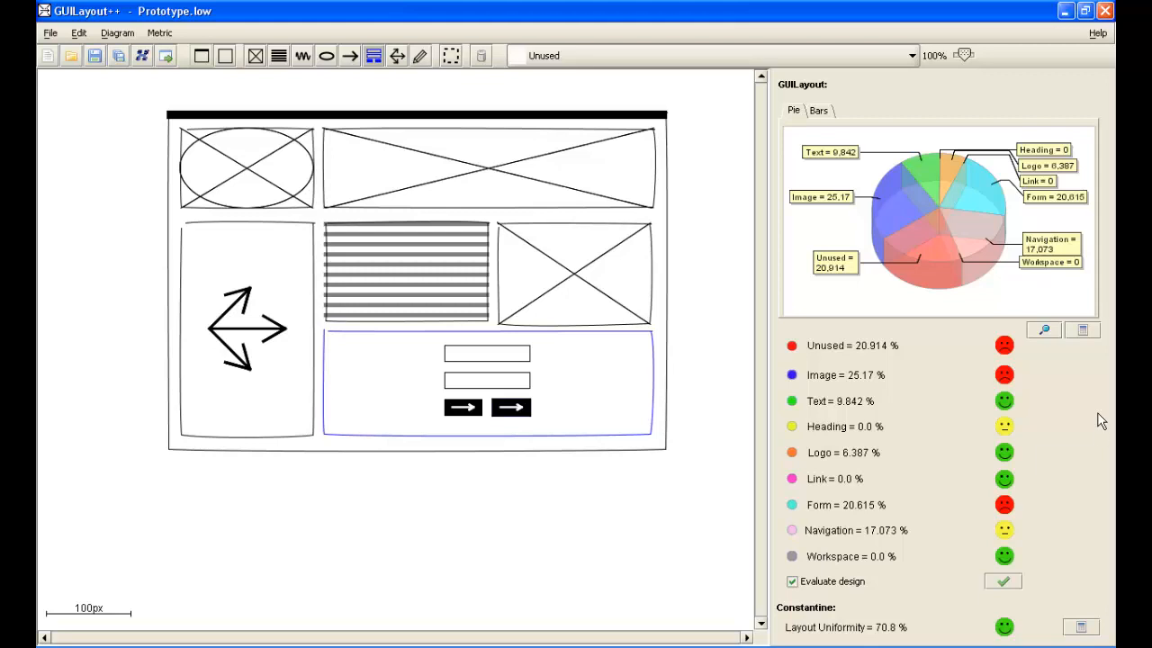
# Review the GUILayout statistics comparing each zone's percentage with its ideal value.
pyautogui.click(1084, 330)
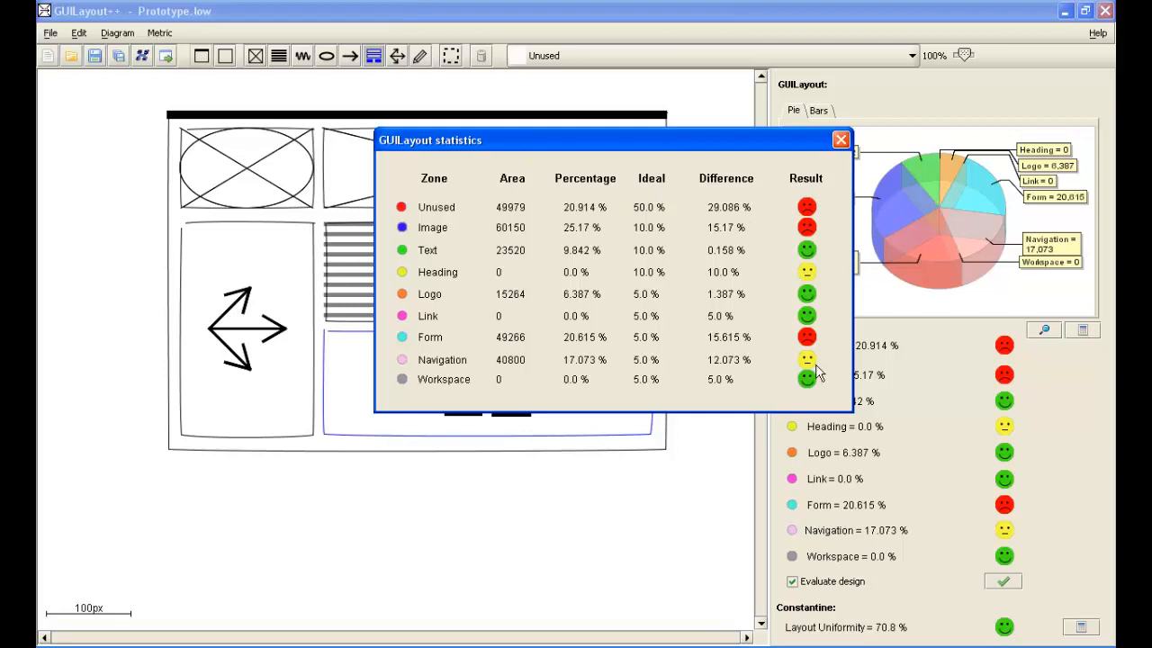
pyautogui.click(840, 141)
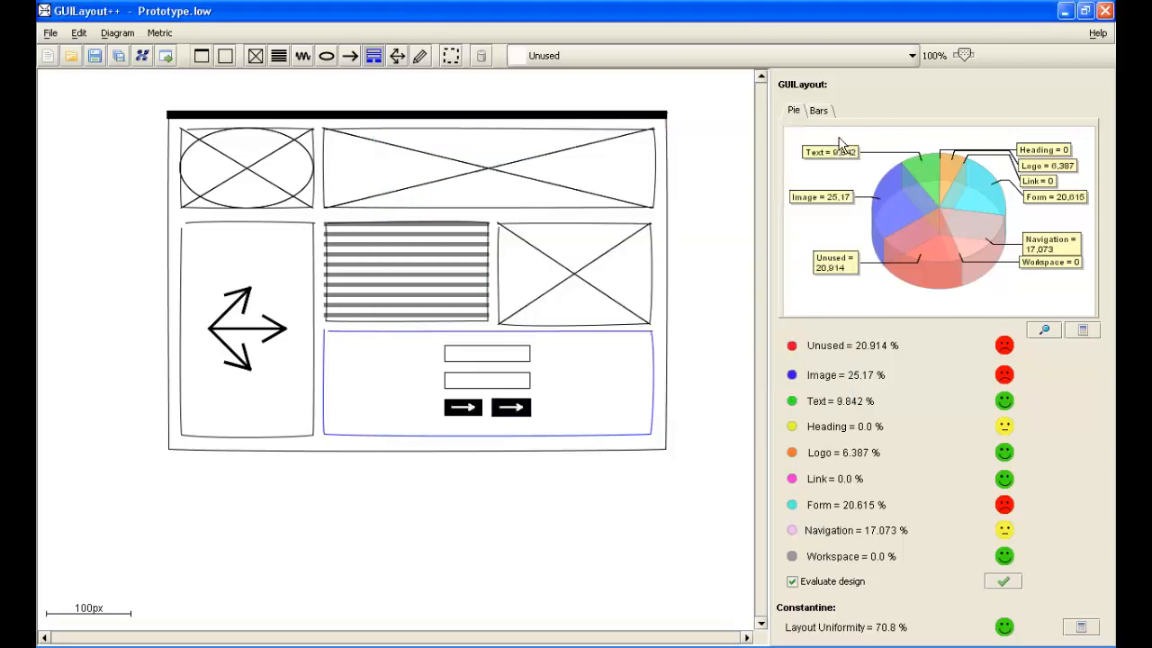
# Save the window as a UsiXML abstract UI model and open Prototype.usi in WordPad to inspect its abstractContainer element.
pyautogui.click(507, 113)
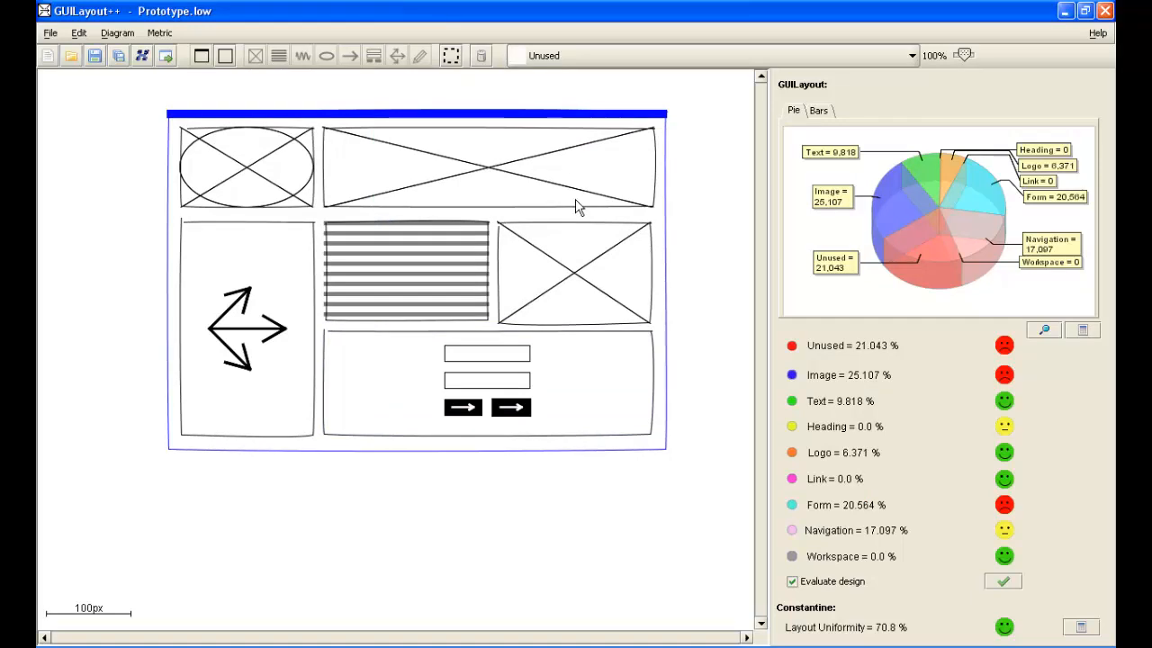
pyautogui.click(141, 56)
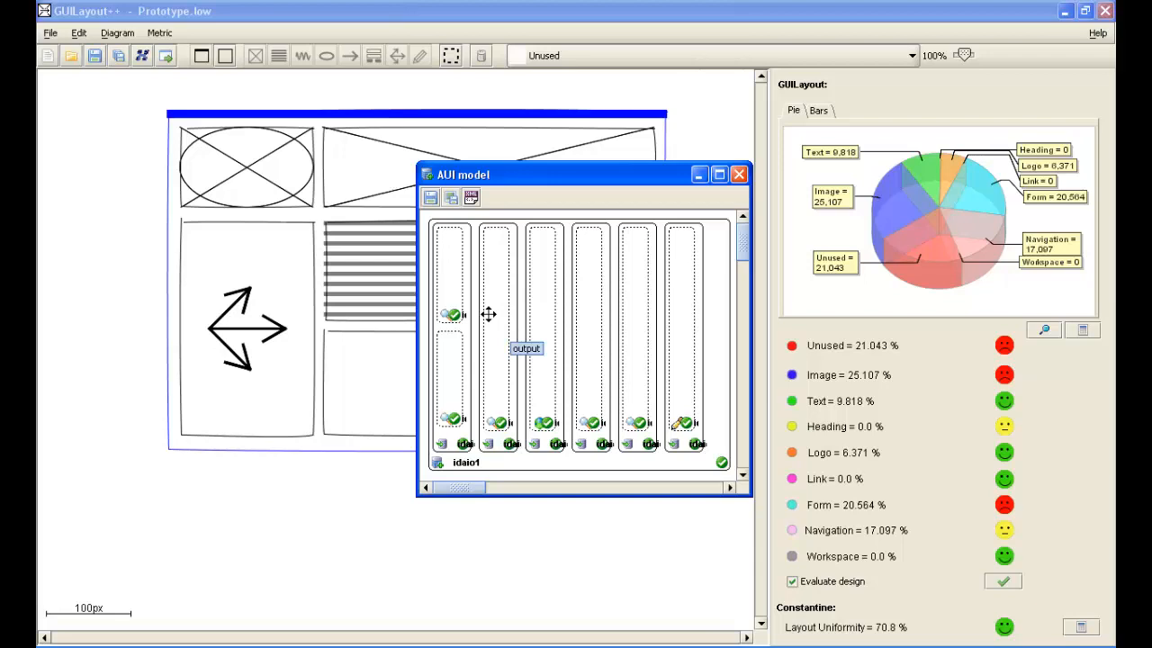
pyautogui.click(471, 198)
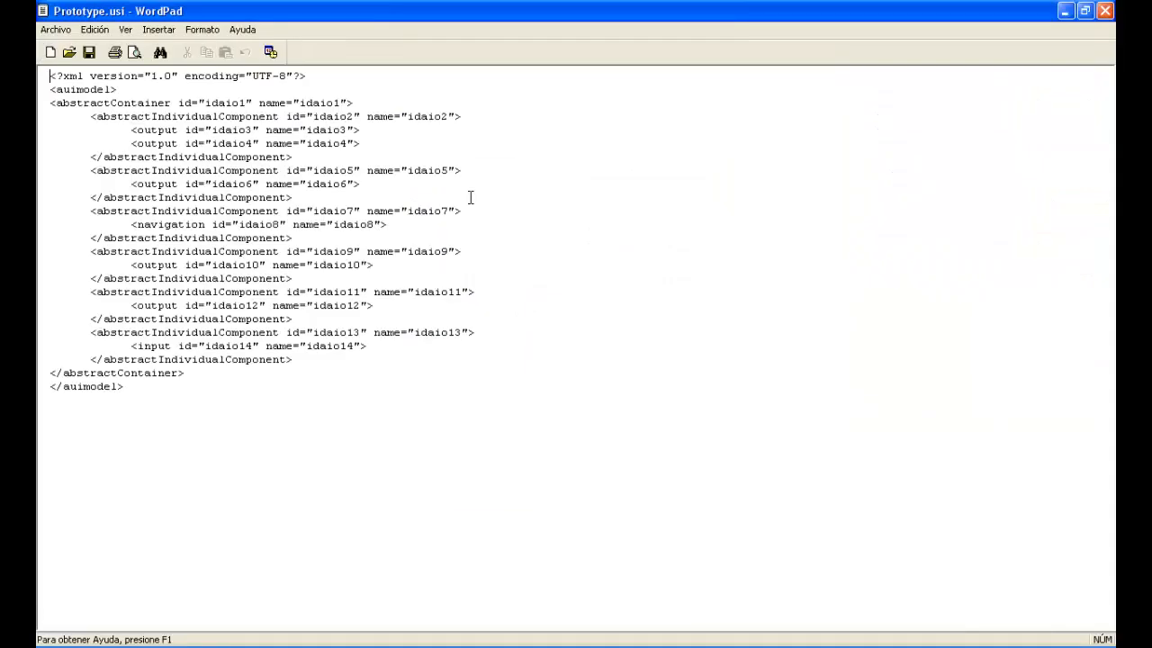
pyautogui.doubleClick(134, 102)
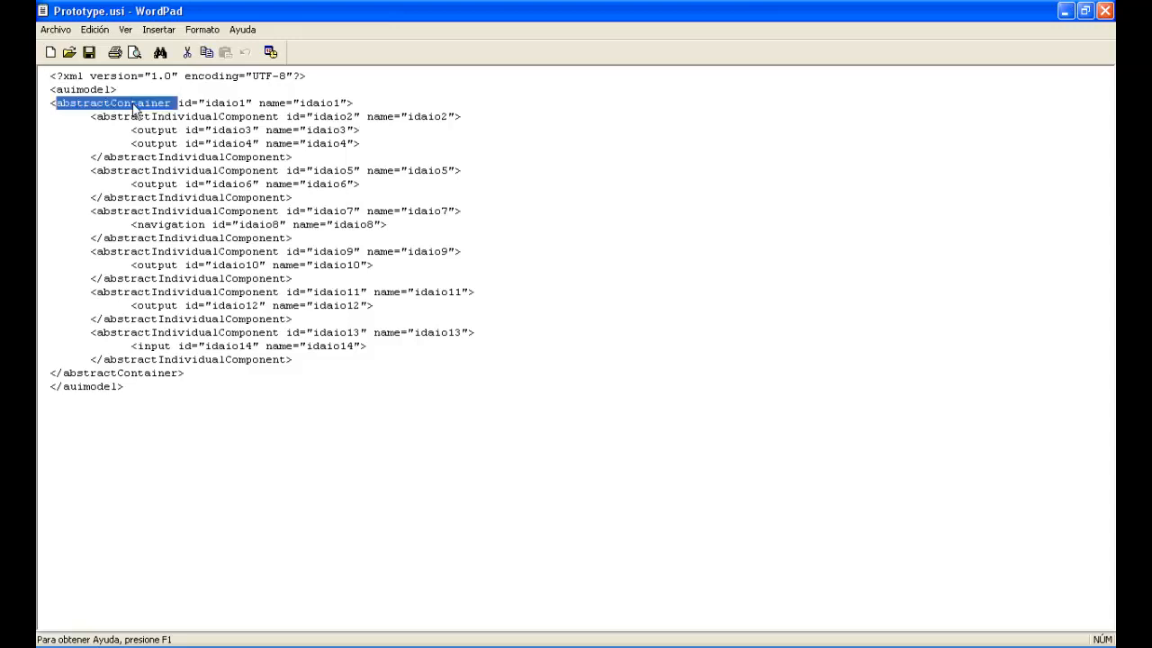
# Examine the abstractIndividualComponent elements and their nested output and navigation elements in the Prototype.usi file.
pyautogui.doubleClick(161, 117)
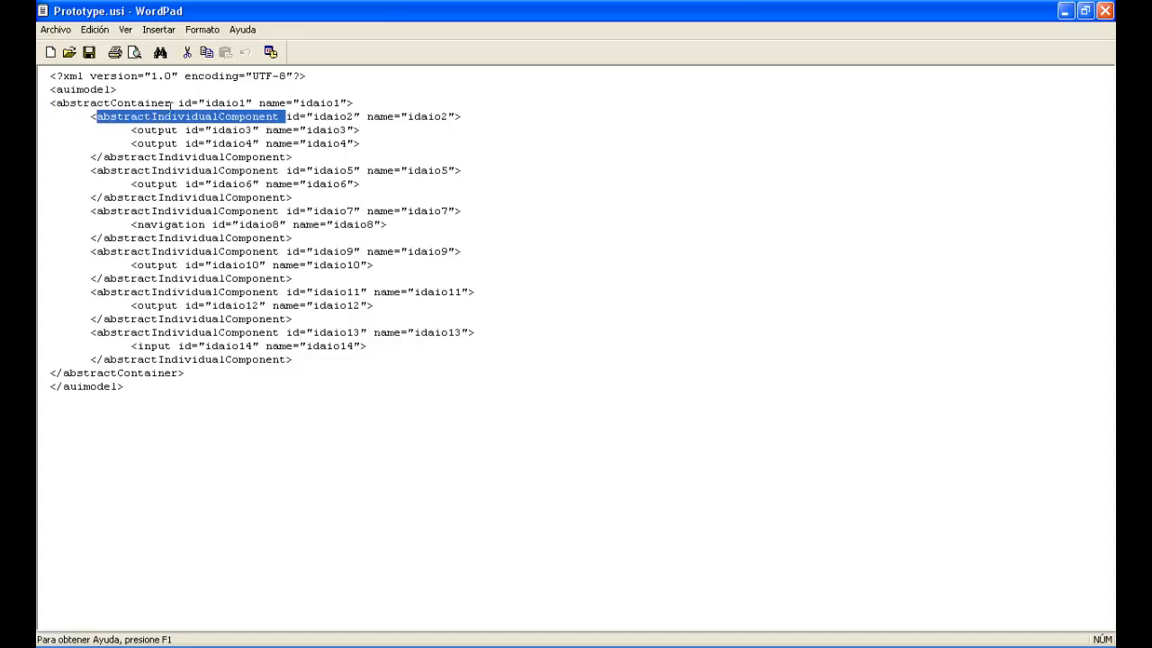
pyautogui.doubleClick(172, 172)
pyautogui.doubleClick(163, 220)
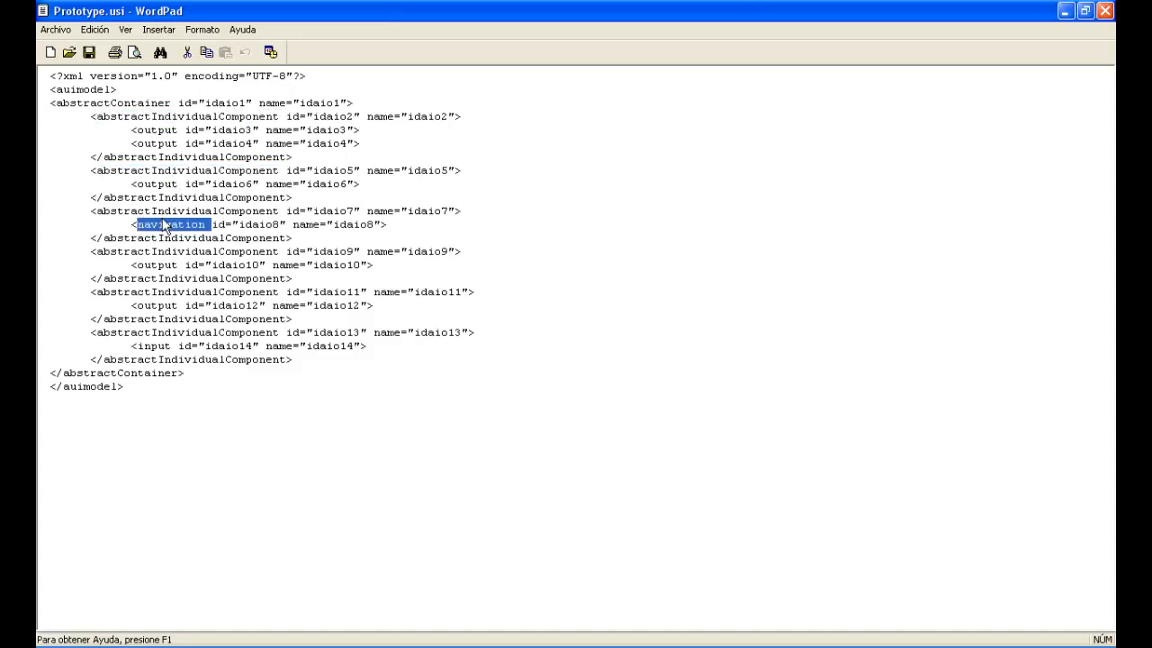
pyautogui.doubleClick(165, 118)
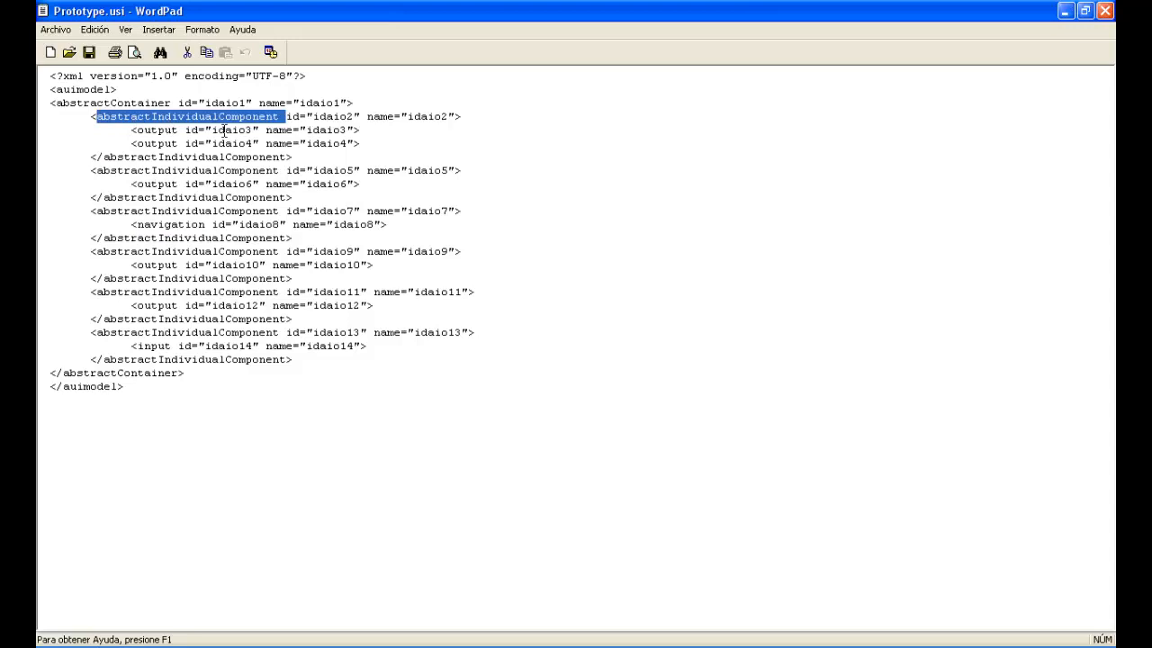
pyautogui.click(134, 133)
pyautogui.moveTo(134, 130); pyautogui.dragTo(184, 144)
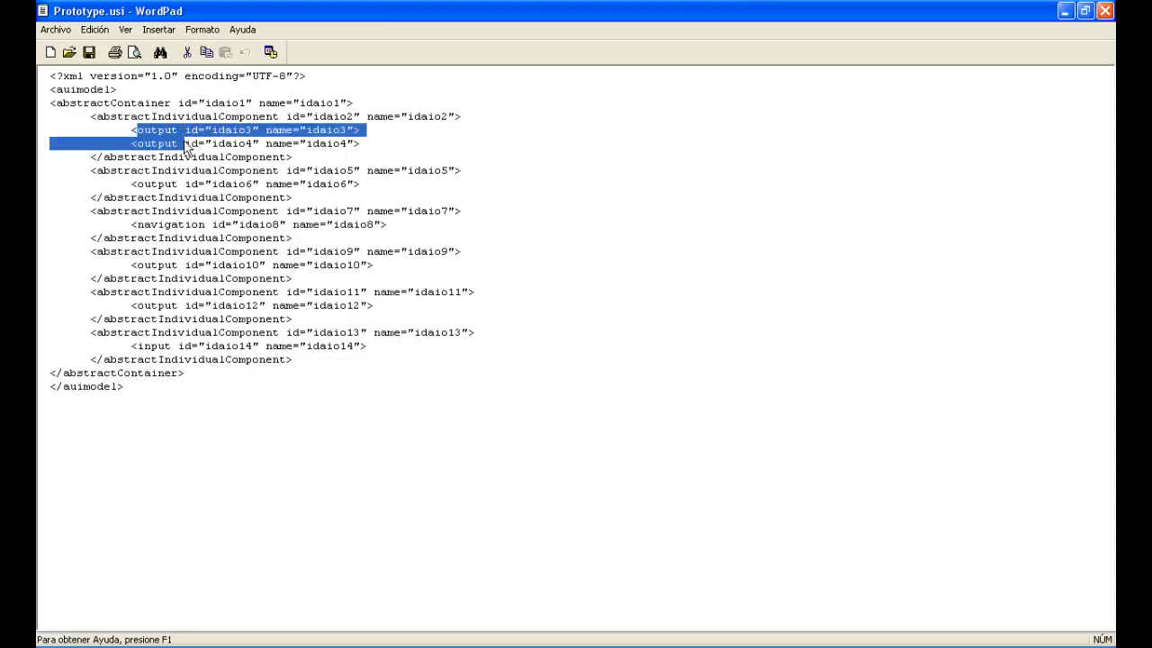
# Close Prototype.usi, return to GUILayout++ and close the AUI model without saving it.
pyautogui.click(1107, 11)
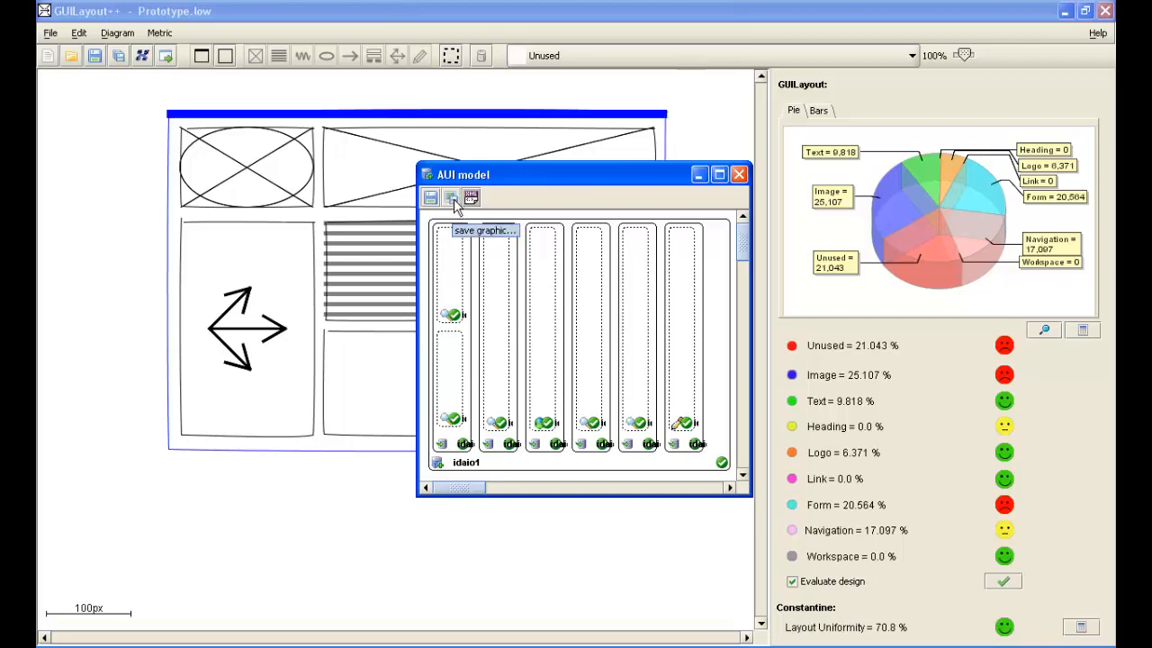
pyautogui.click(739, 174)
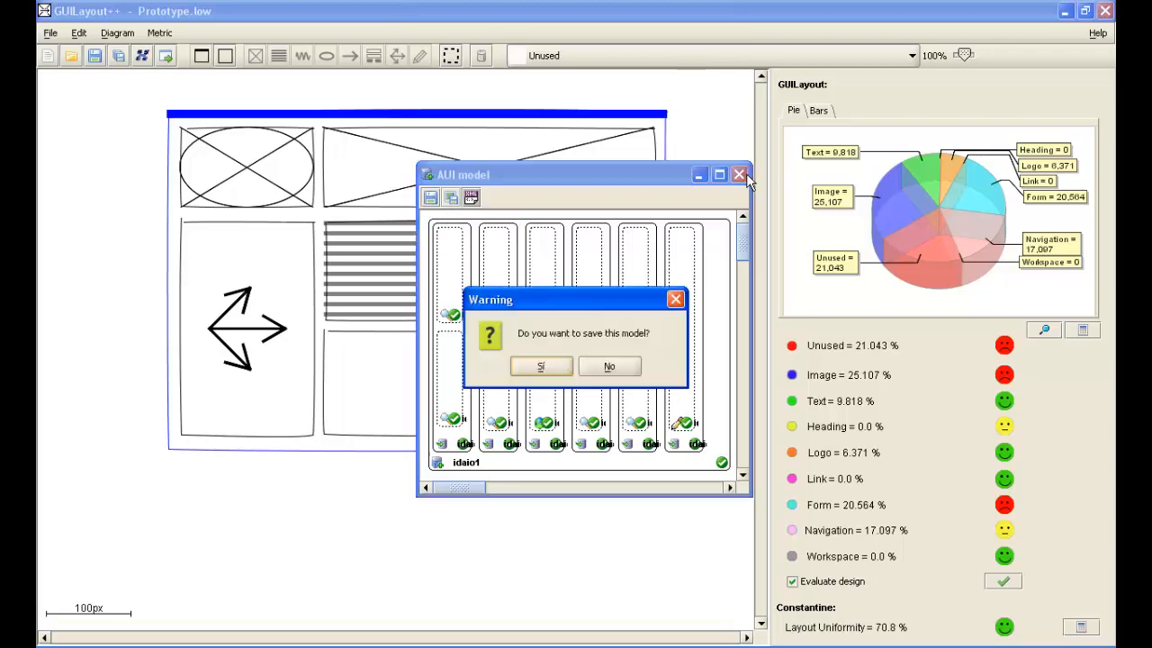
pyautogui.click(609, 366)
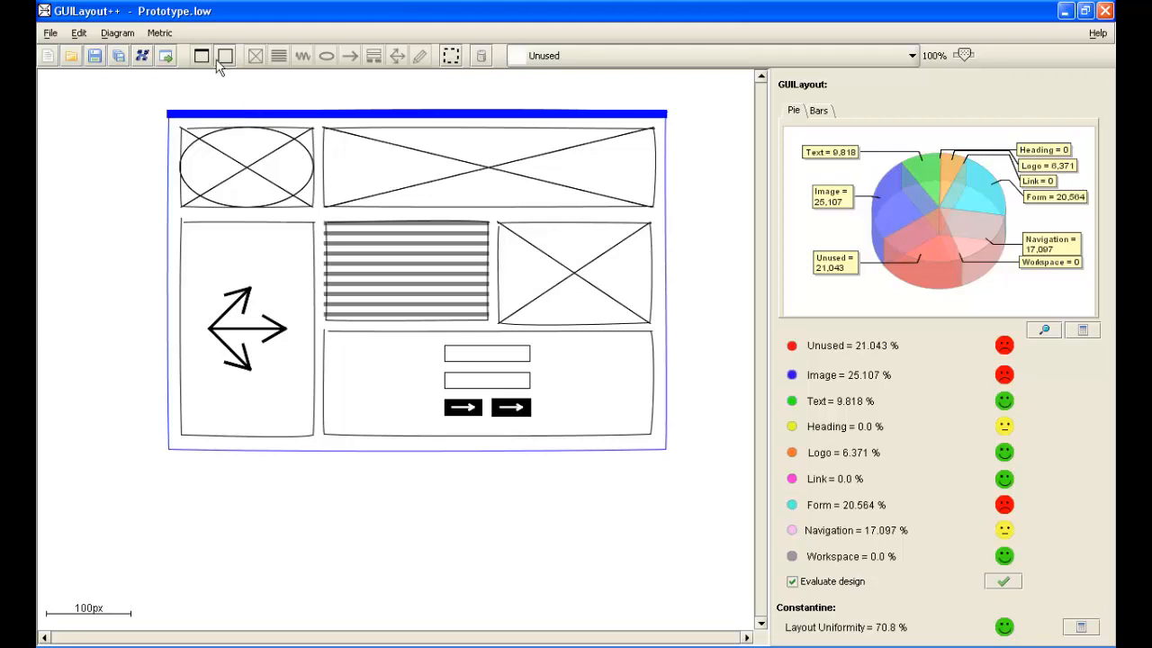
# Enable the Nielsen metric and disable the GUILayout and Constantine metrics.
pyautogui.click(160, 33)
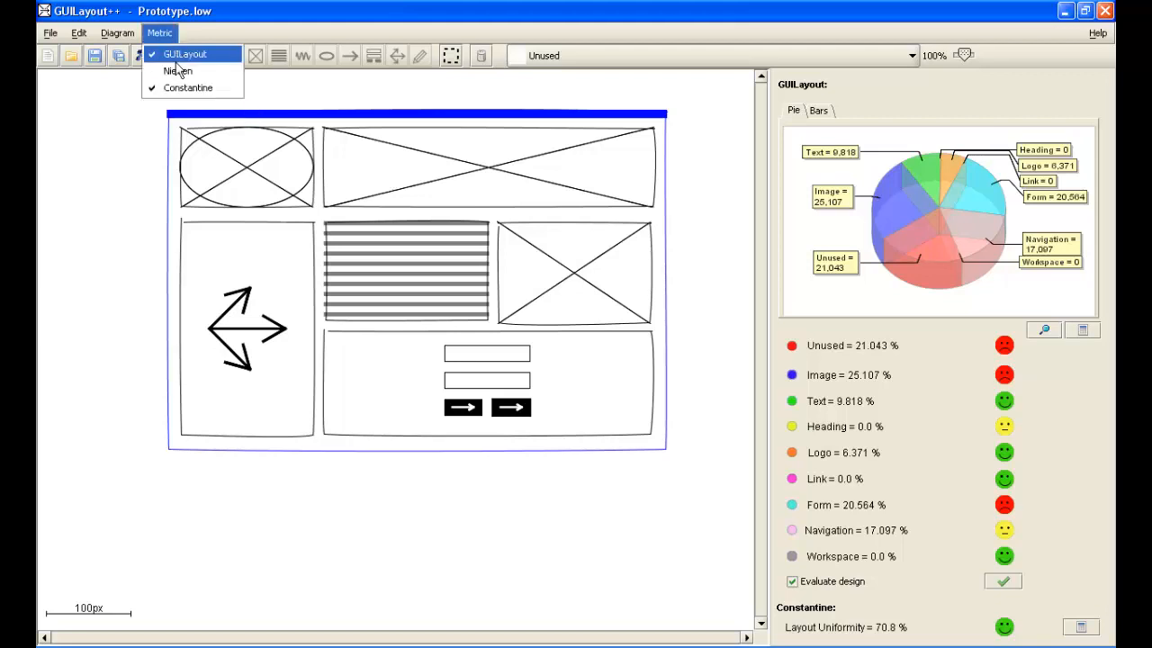
pyautogui.click(205, 78)
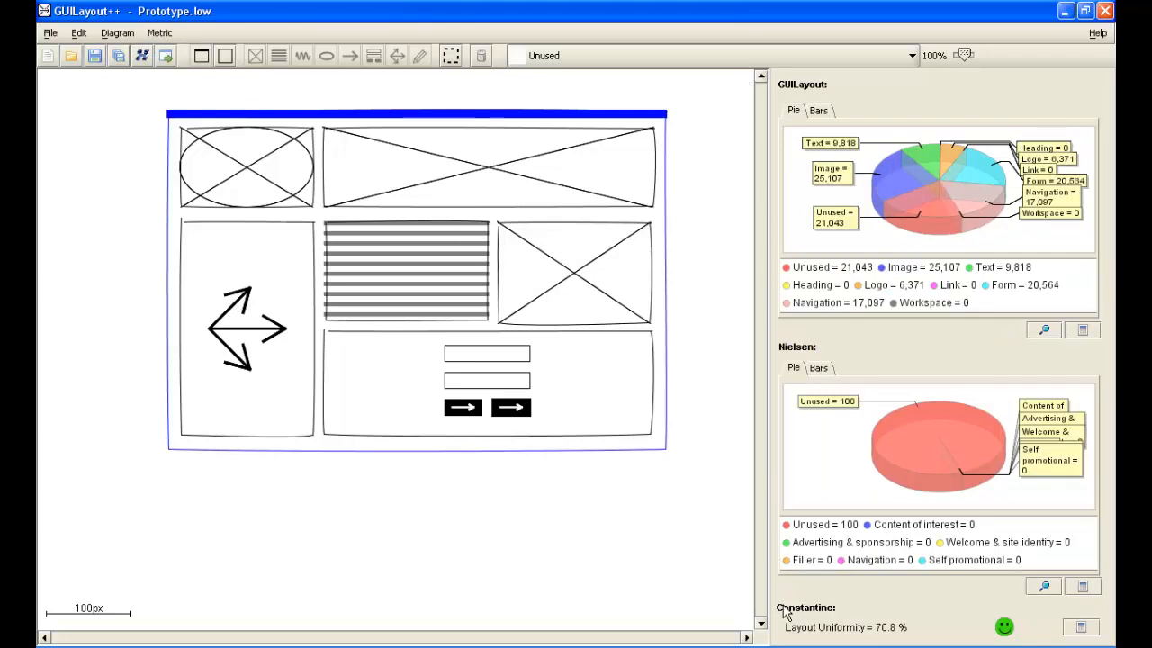
pyautogui.click(164, 36)
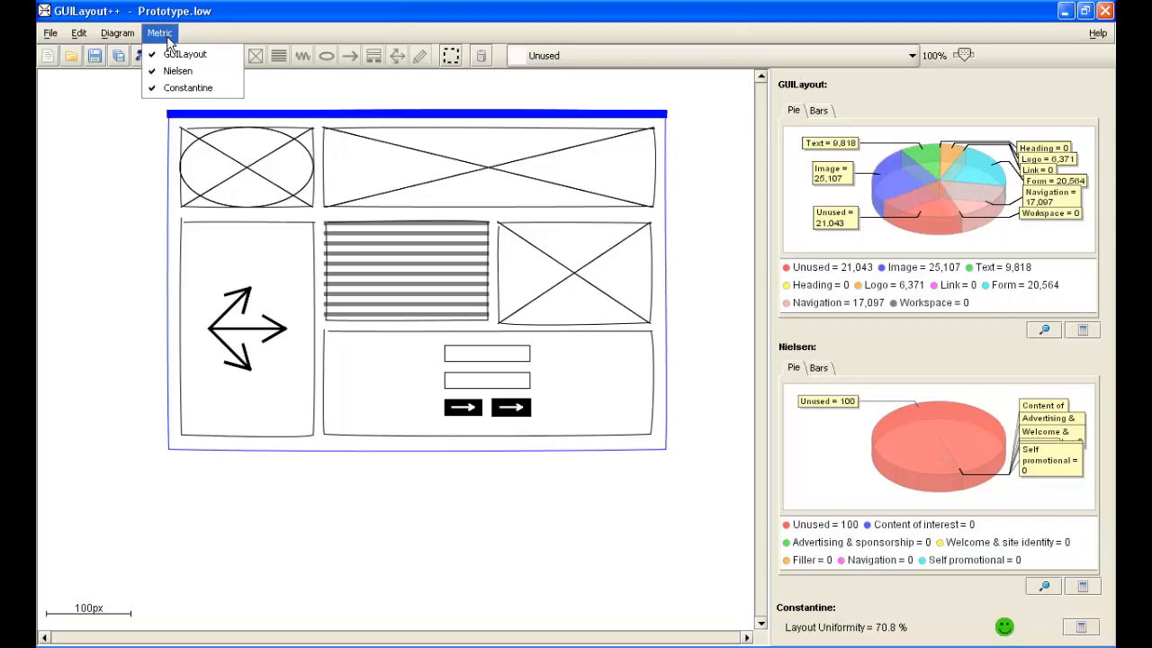
pyautogui.click(168, 54)
pyautogui.click(161, 35)
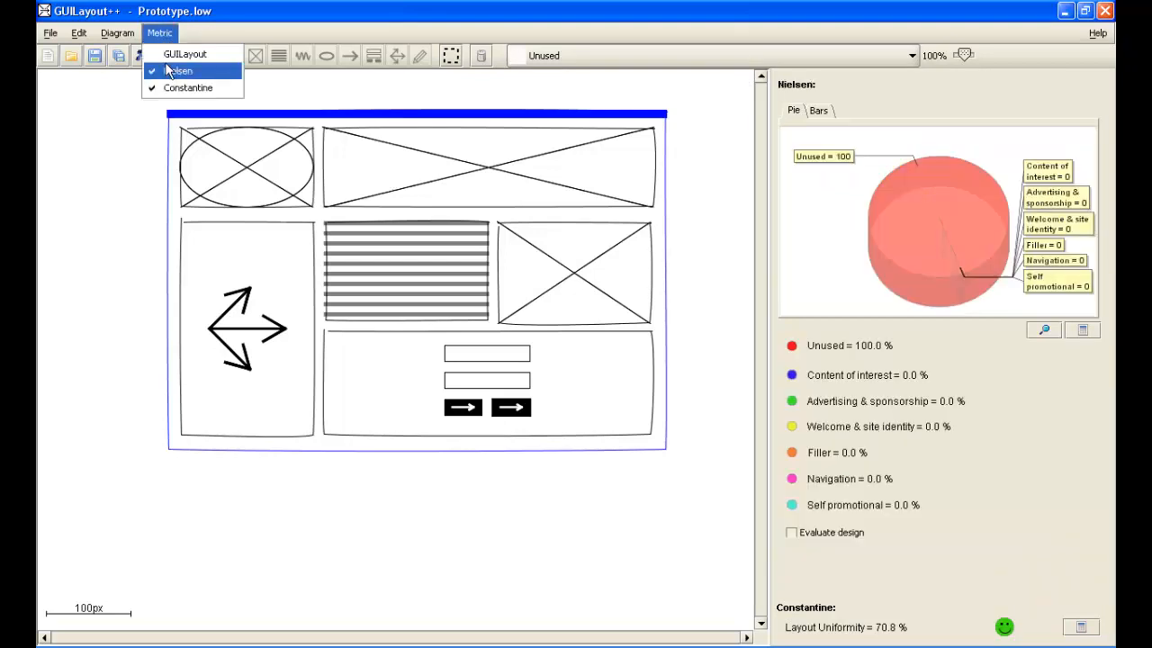
pyautogui.click(171, 87)
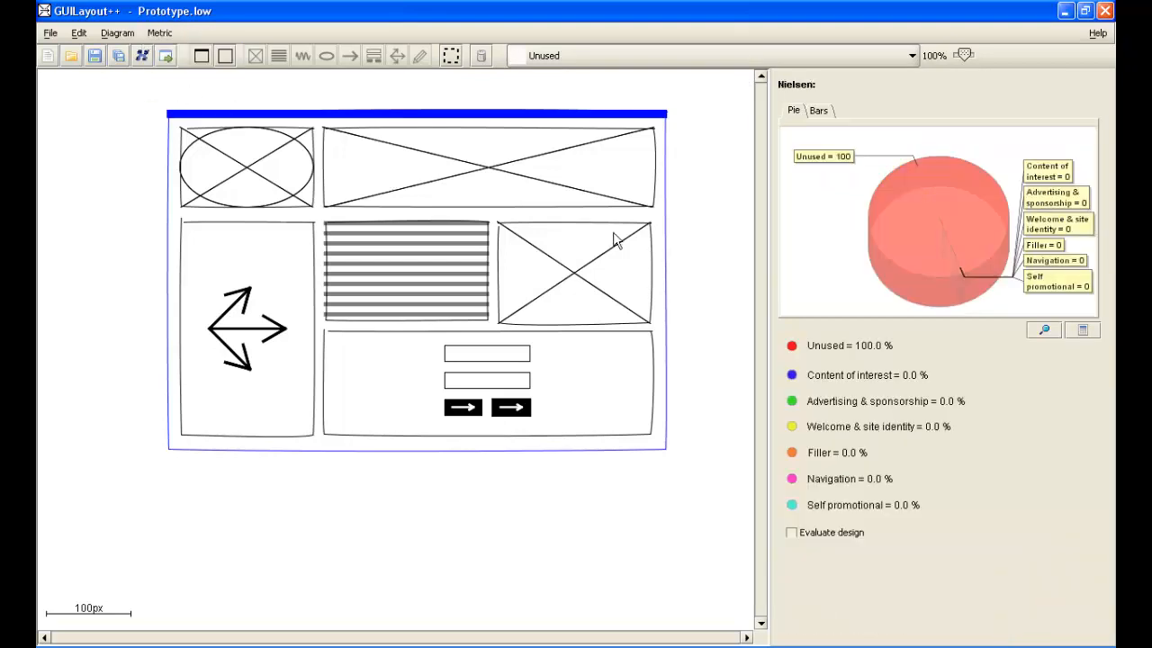
# Assign the Welcome & site identity category to the logo zone and Filler to the wide header image.
pyautogui.moveTo(909, 207)
pyautogui.click(256, 173)
pyautogui.click(581, 52)
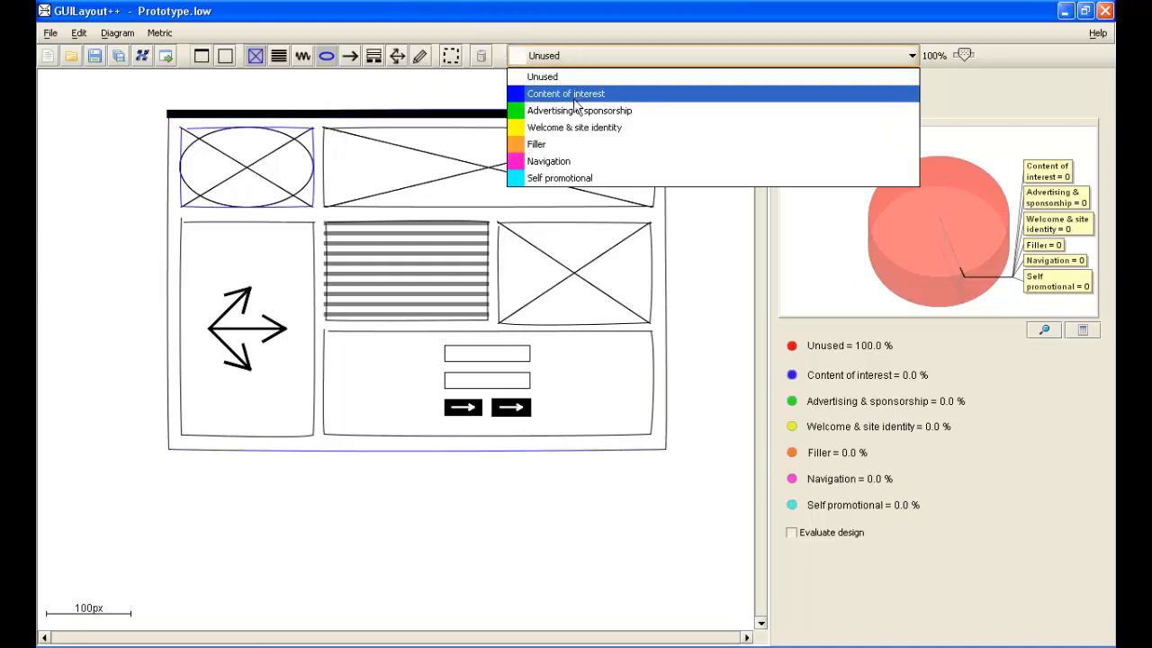
pyautogui.click(576, 132)
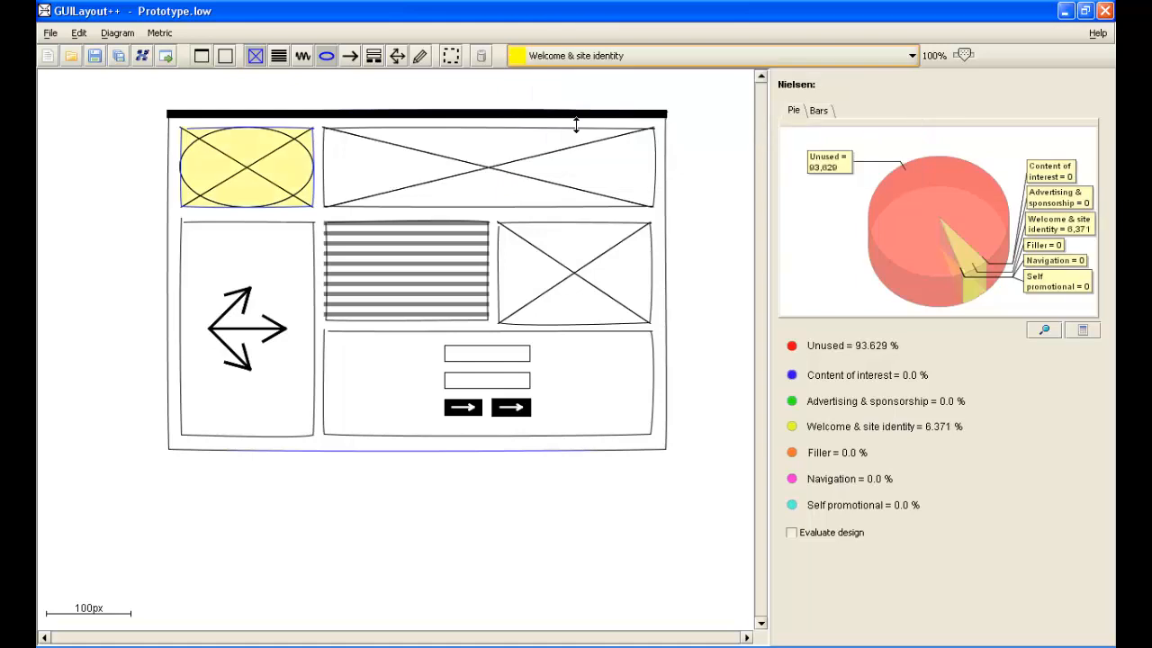
pyautogui.click(533, 56)
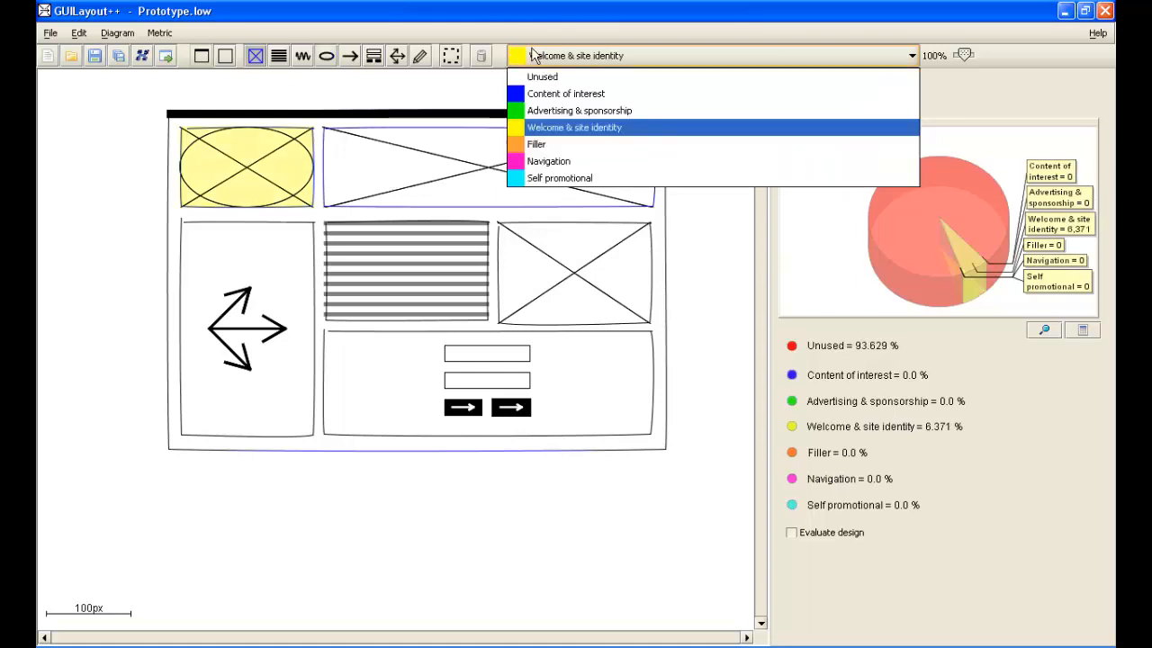
pyautogui.click(558, 145)
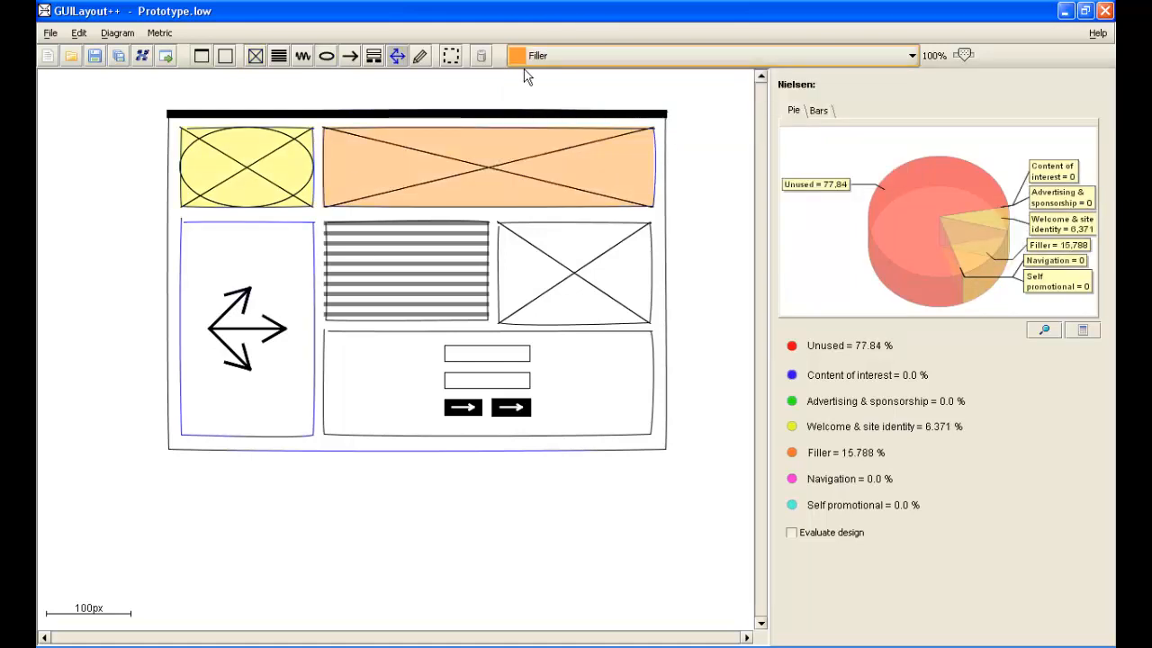
# Assign the Navigation category to the arrows zone and Content of interest to the text block.
pyautogui.click(533, 60)
pyautogui.click(557, 157)
pyautogui.click(451, 279)
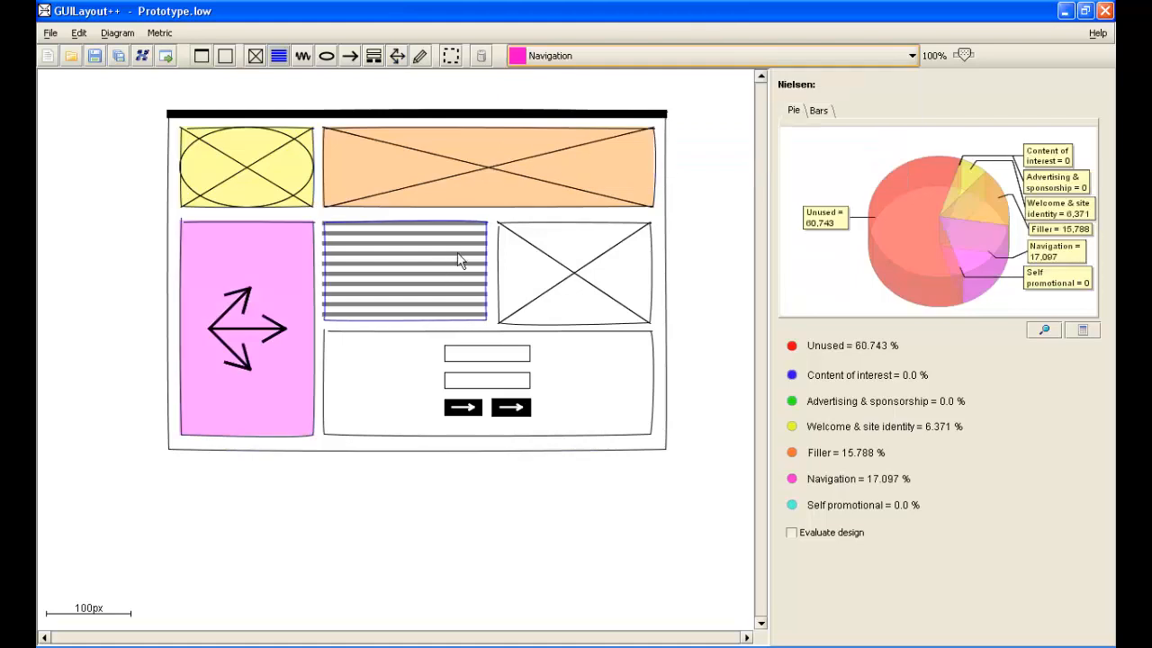
pyautogui.click(580, 61)
pyautogui.click(582, 93)
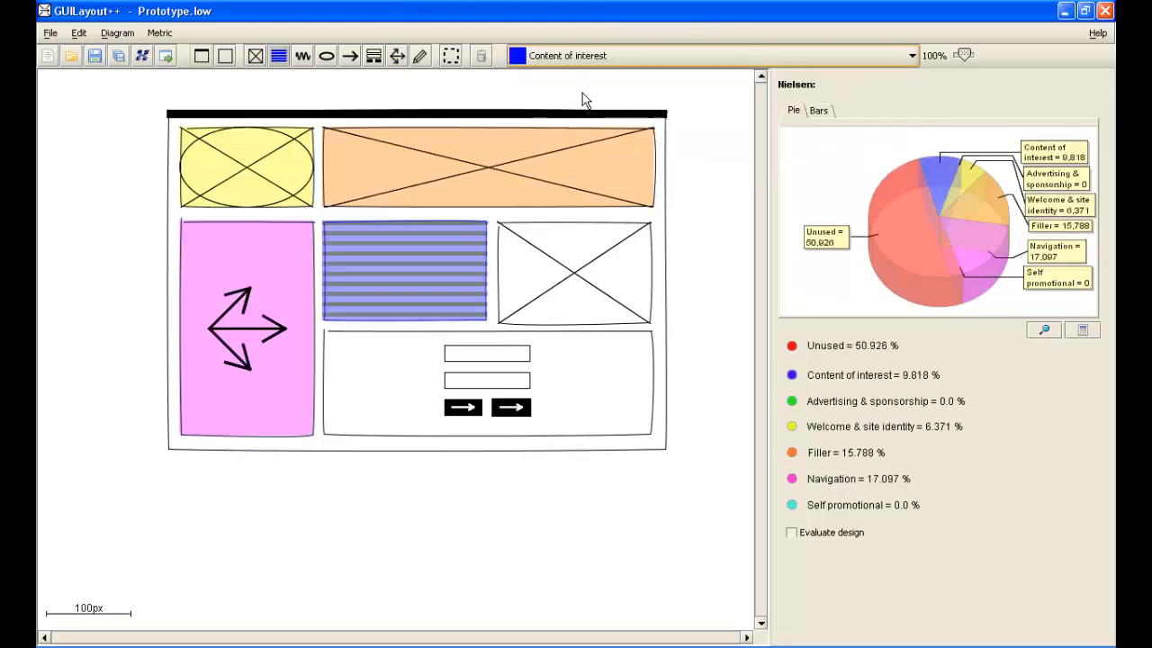
# Assign the Advertising & sponsorship category to the small image beside the text and Self promotional to the form zone.
pyautogui.click(590, 306)
pyautogui.click(570, 61)
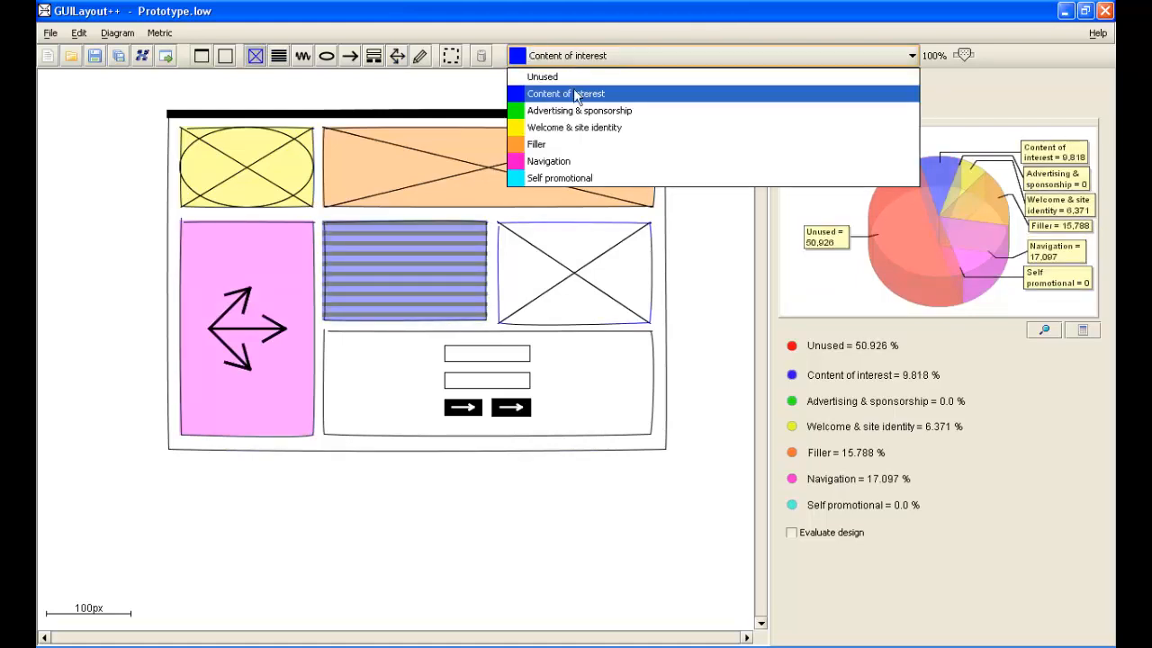
pyautogui.click(579, 110)
pyautogui.click(551, 358)
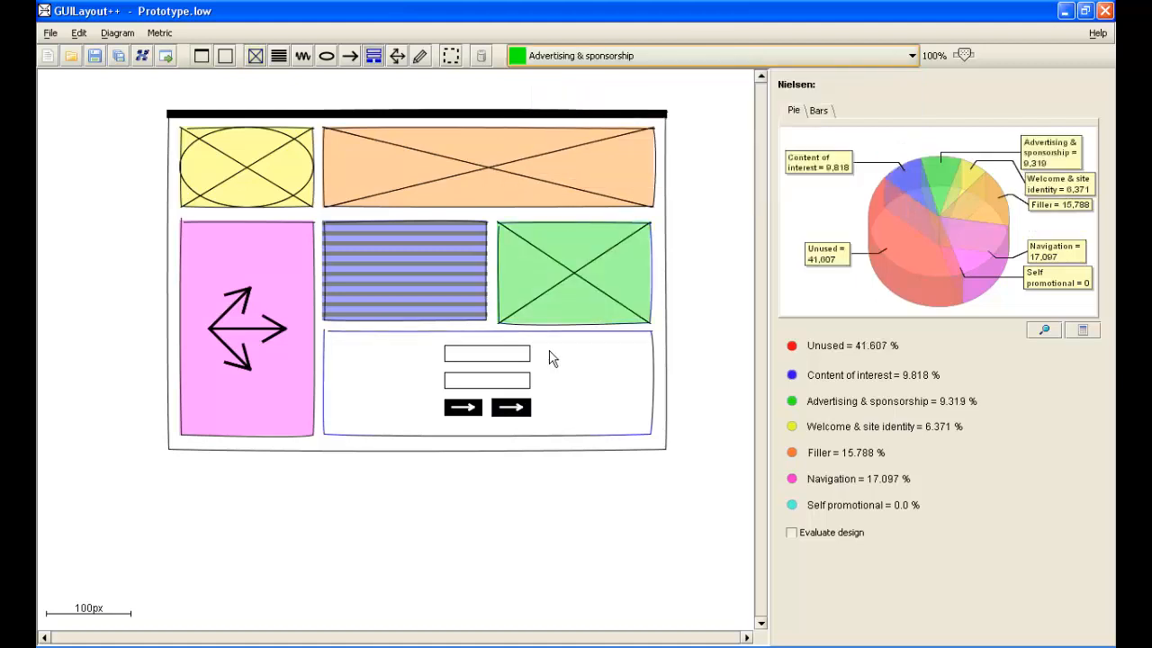
pyautogui.click(556, 59)
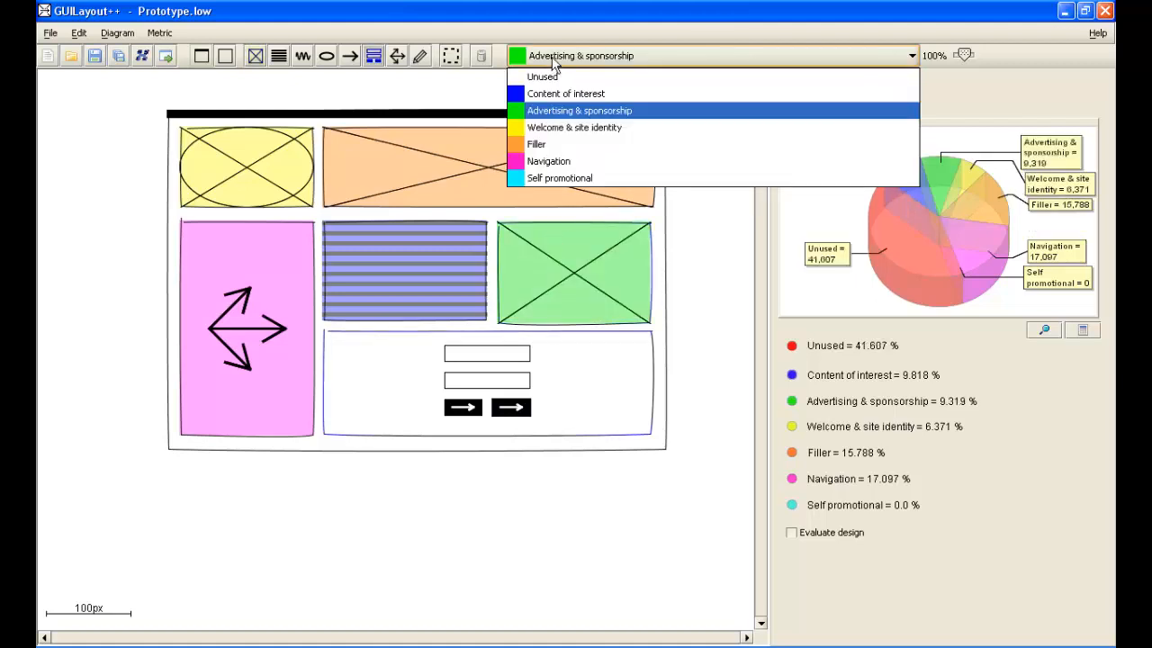
pyautogui.click(585, 177)
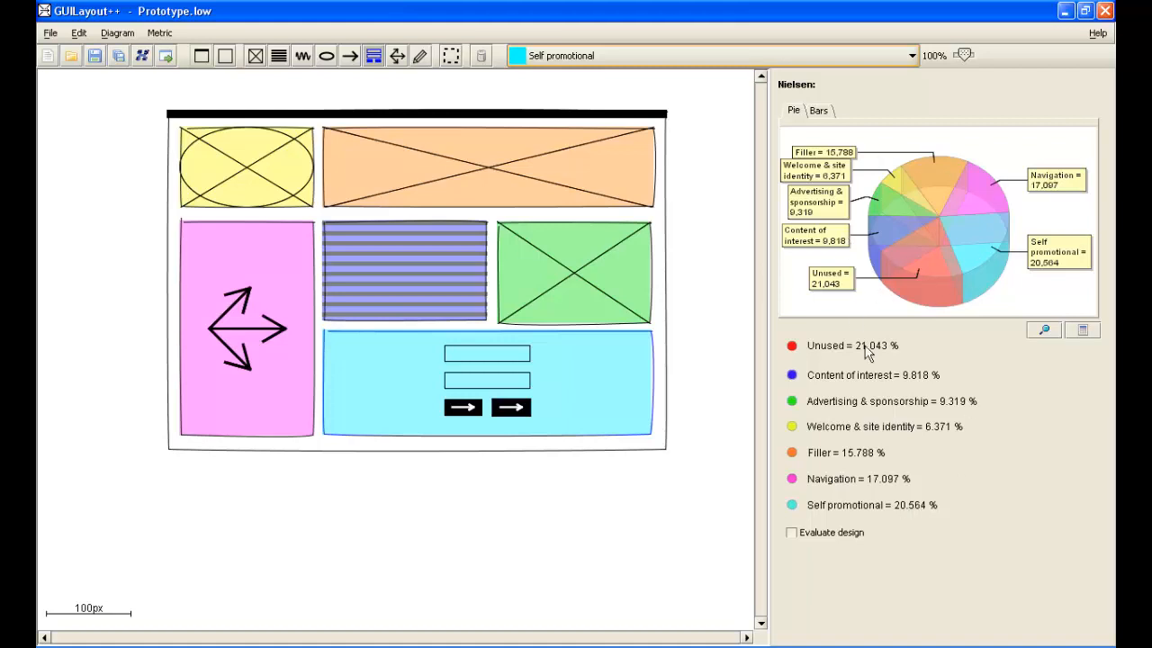
# View the Nielsen distribution as an enlarged bar chart, review each zone's statistics, and return to the pie chart.
pyautogui.click(829, 111)
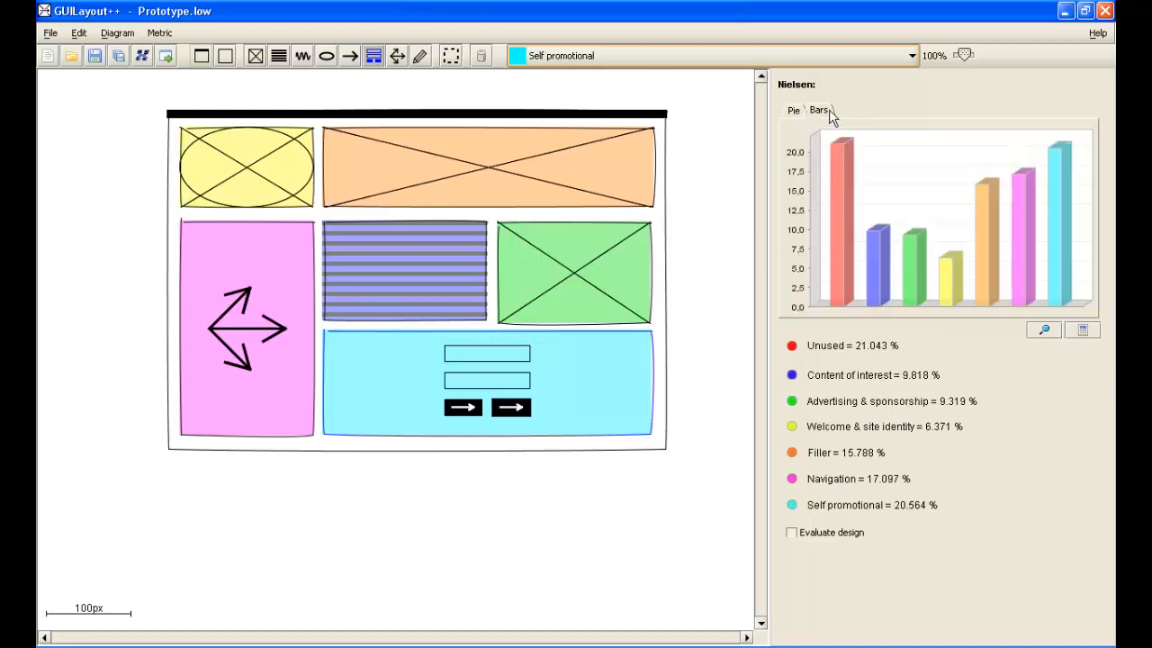
pyautogui.click(1035, 328)
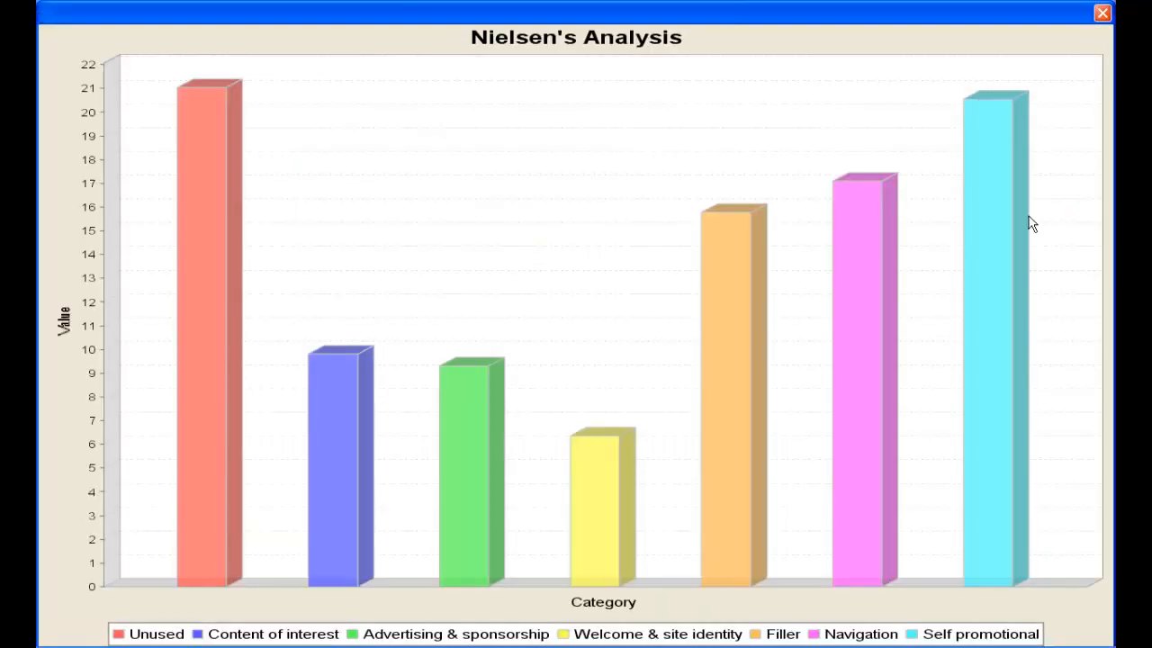
pyautogui.click(1101, 12)
pyautogui.click(1082, 331)
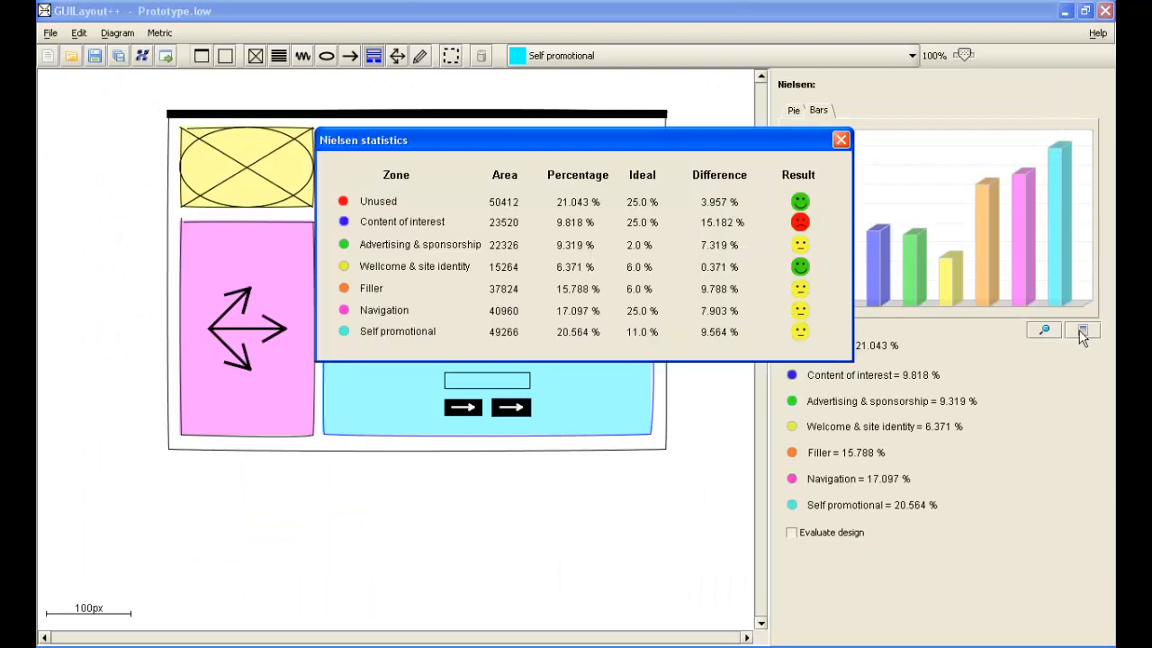
pyautogui.click(841, 139)
pyautogui.click(795, 110)
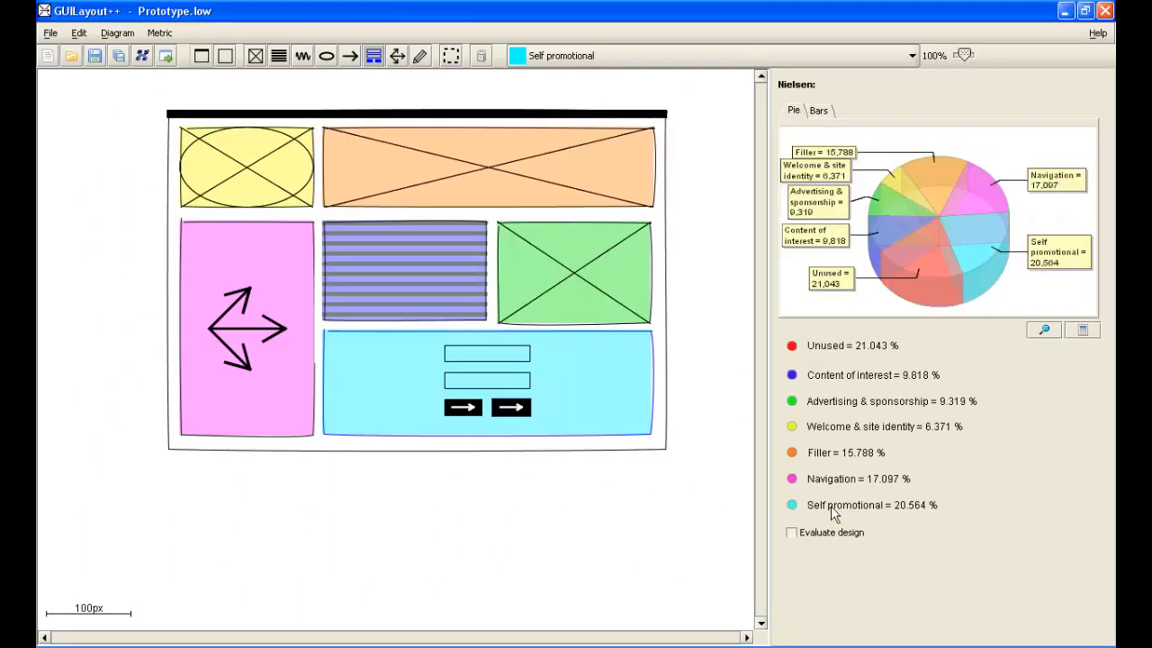
# Enable design evaluation for the Nielsen metric and check its ideal values dialog without changing anything.
pyautogui.click(794, 534)
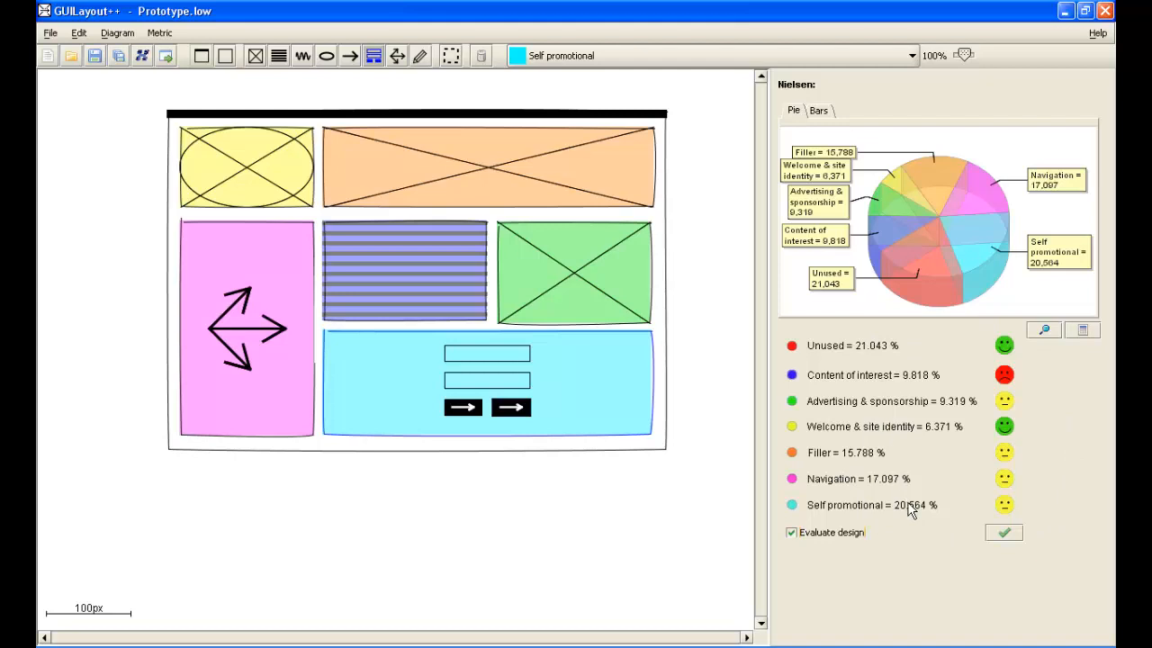
pyautogui.click(1000, 532)
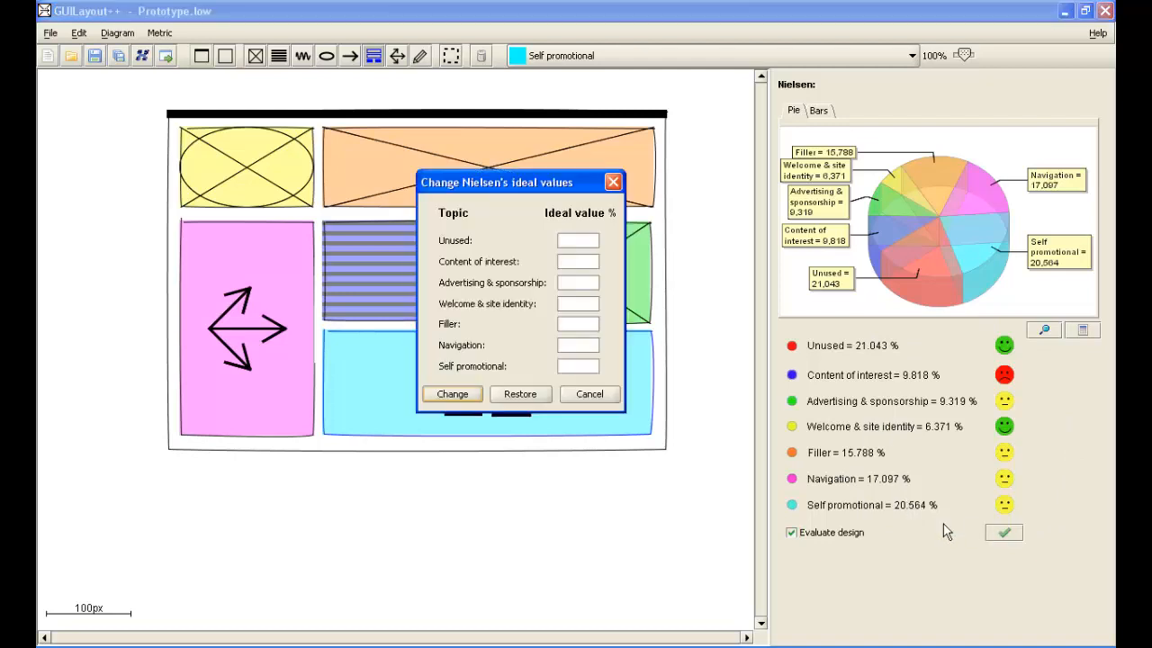
pyautogui.click(590, 396)
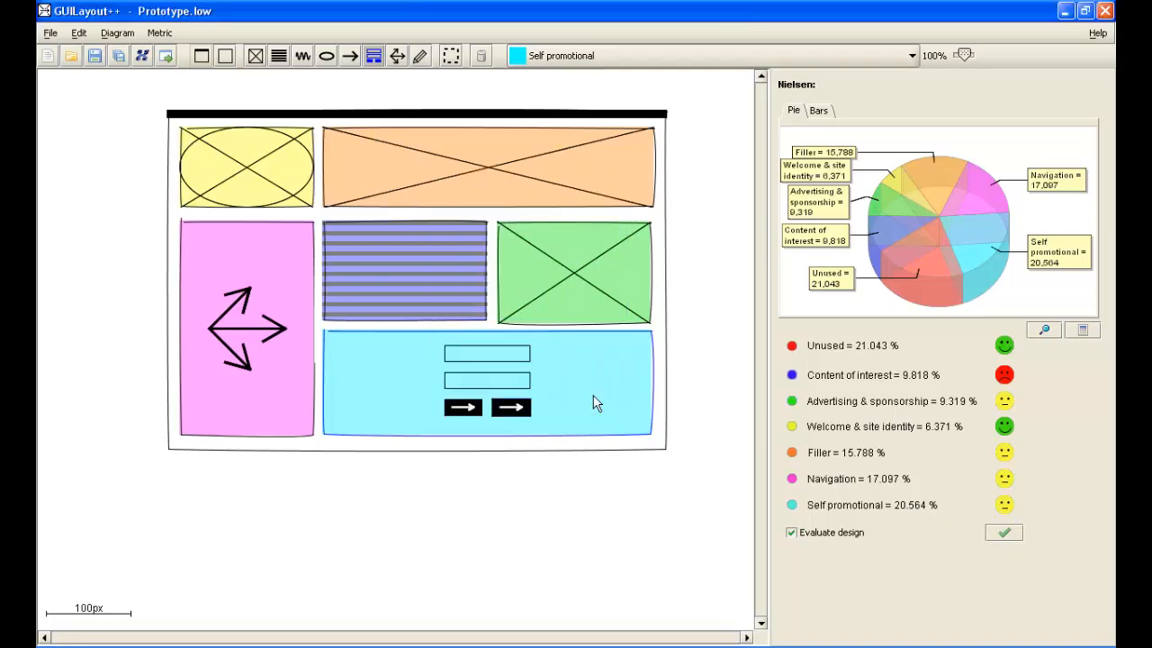
# Shift the prototype window slightly and save the diagram under the name prototipo1 in the guilayout folder.
pyautogui.moveTo(217, 441); pyautogui.dragTo(214, 442)
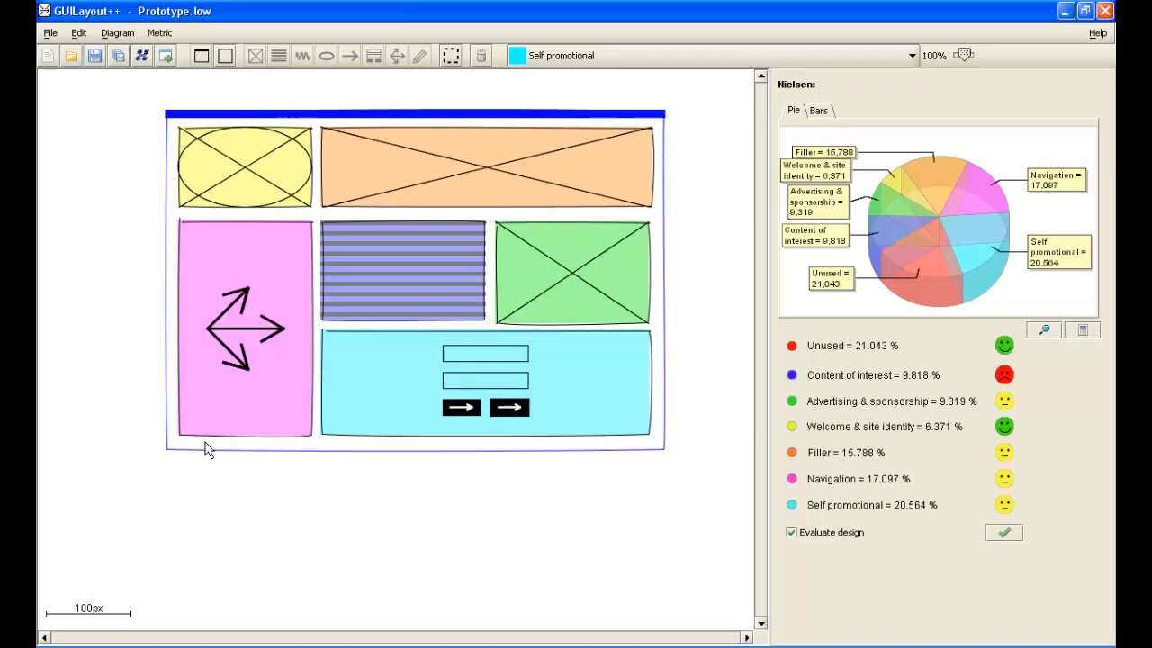
pyautogui.click(118, 56)
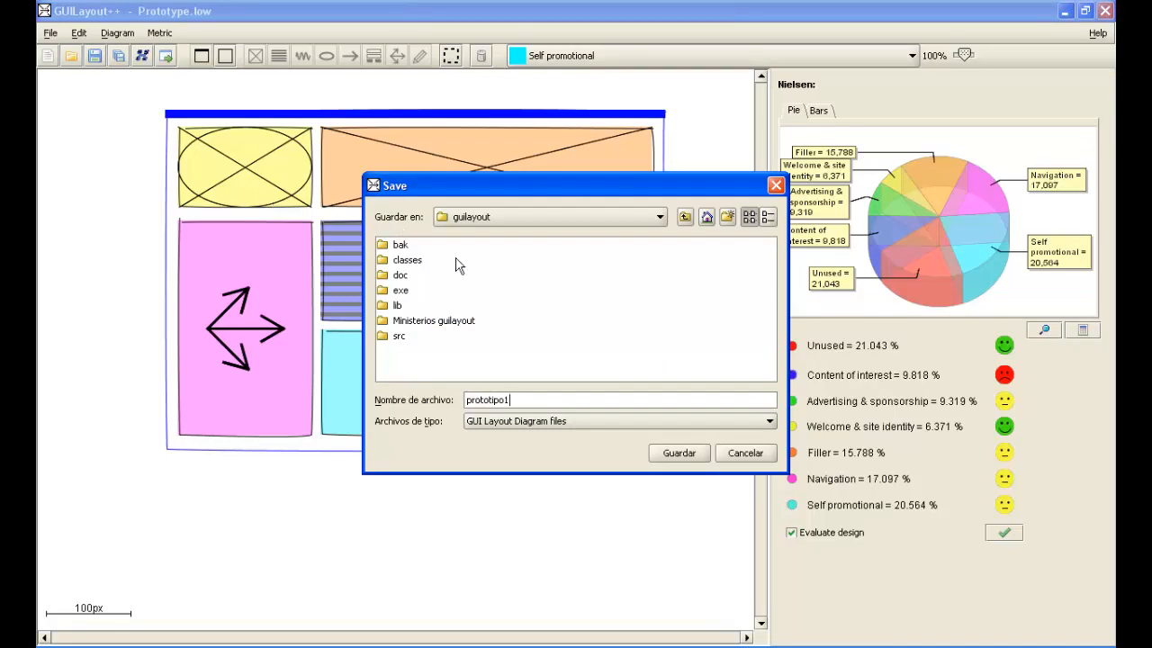
pyautogui.click(691, 459)
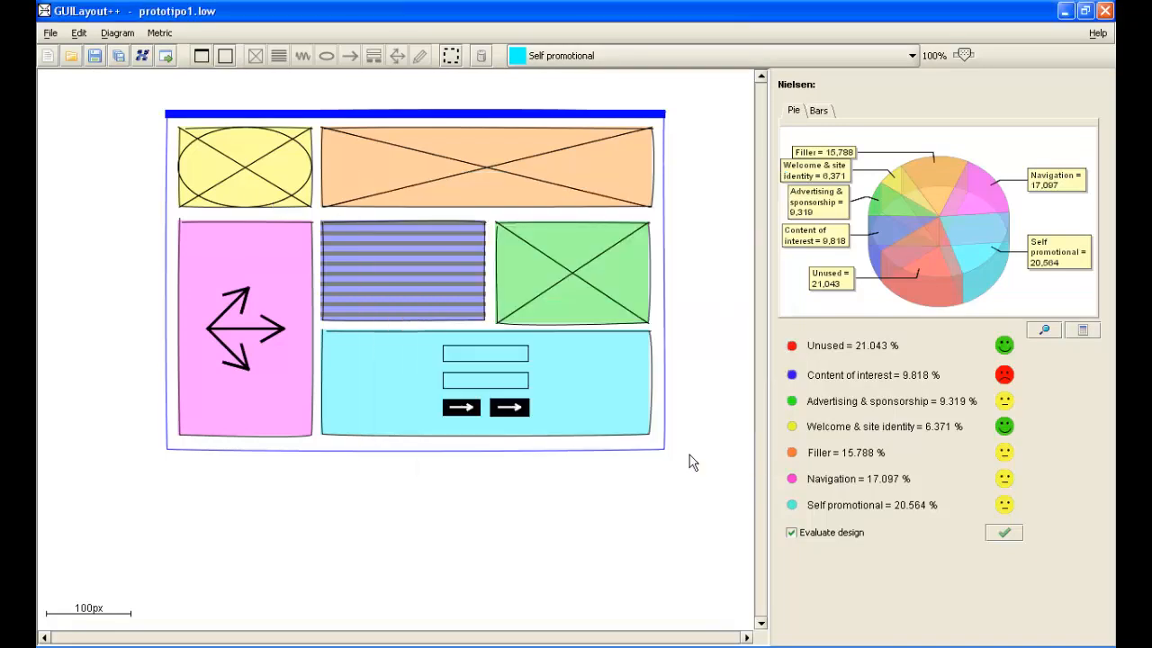
pyautogui.click(664, 477)
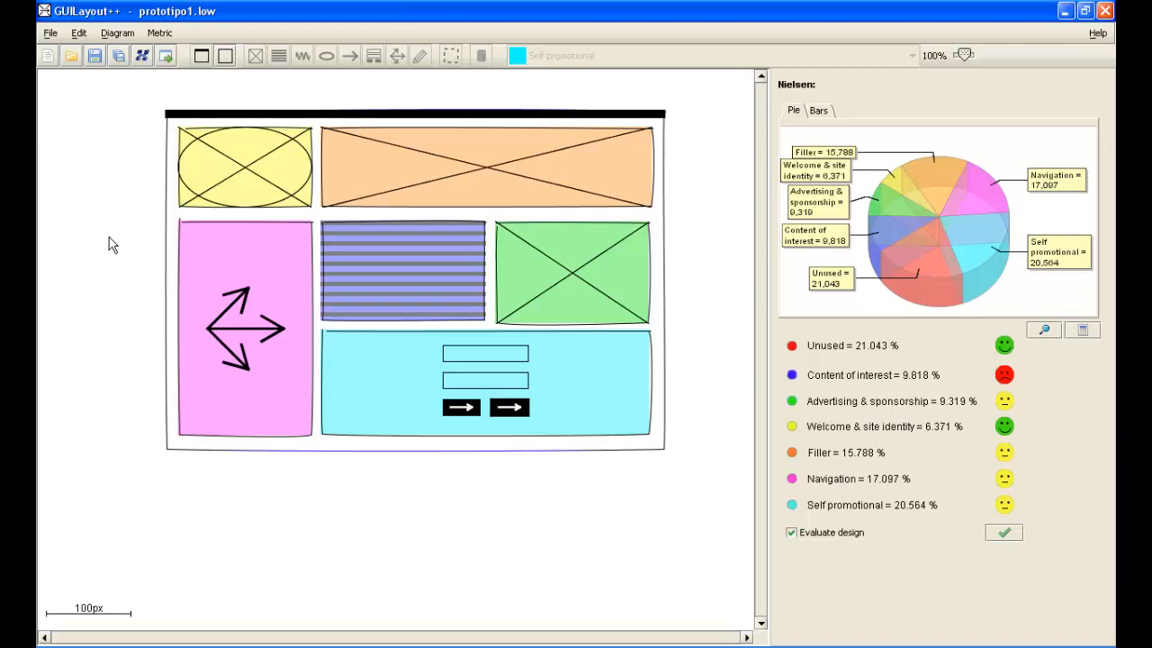
# Start a new high fidelity prototype and load the university web page image as its source.
pyautogui.click(51, 33)
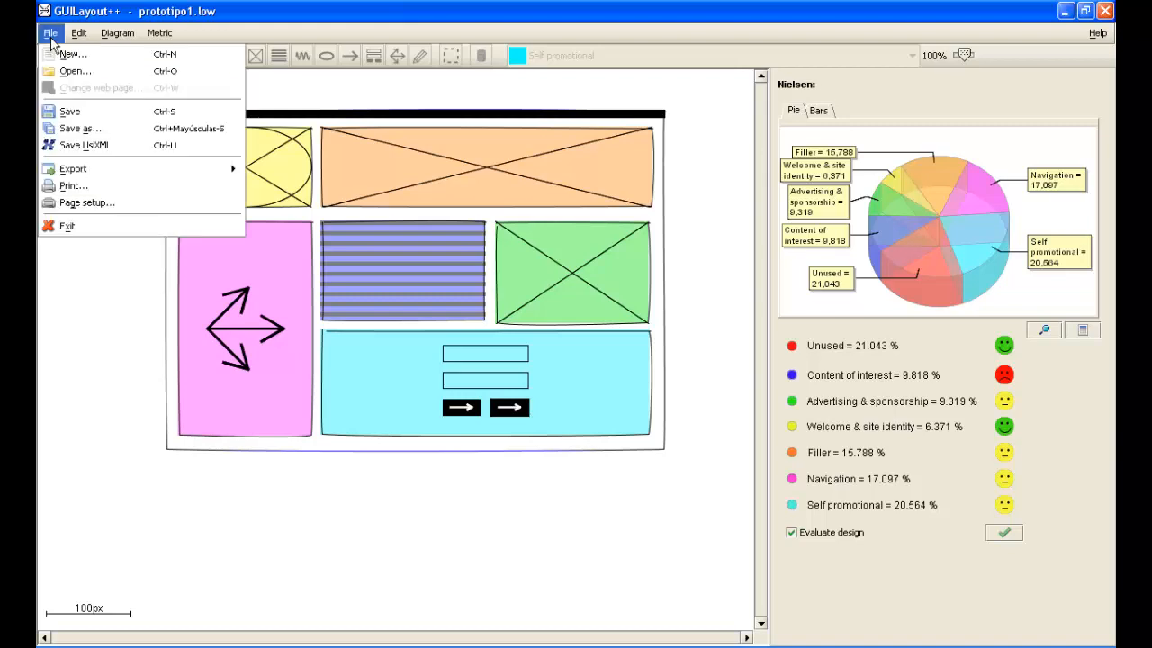
pyautogui.click(101, 57)
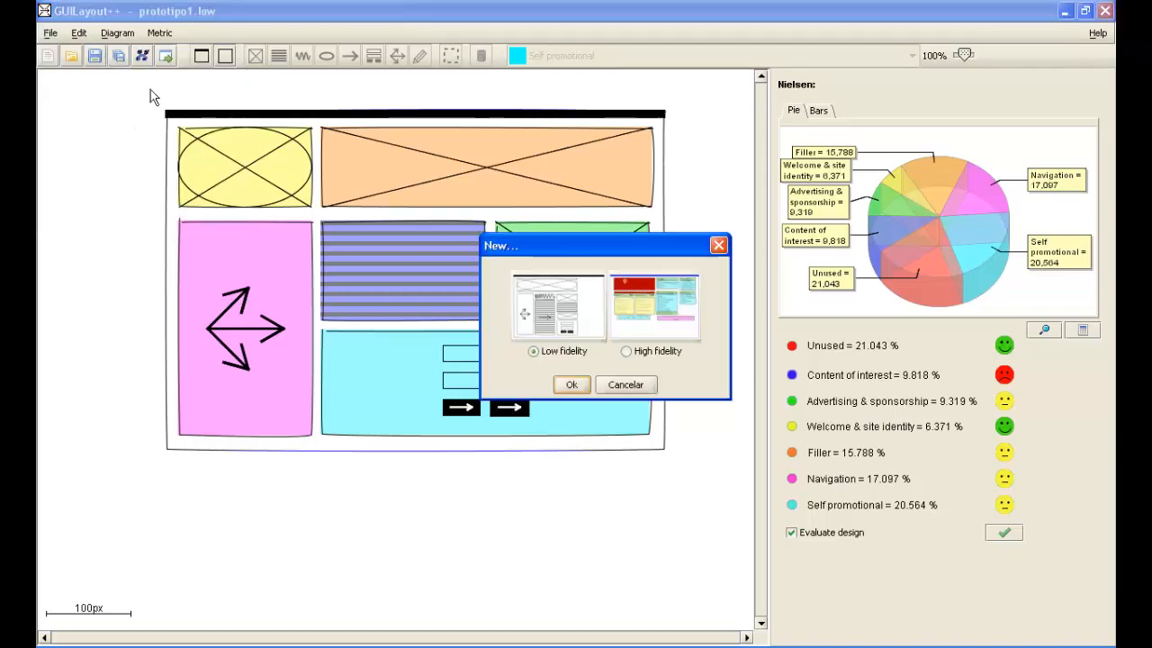
pyautogui.click(670, 349)
pyautogui.click(572, 386)
pyautogui.click(511, 212)
pyautogui.scroll(1, 502, 241)
pyautogui.click(498, 231)
pyautogui.doubleClick(458, 290)
pyautogui.click(442, 238)
pyautogui.click(734, 448)
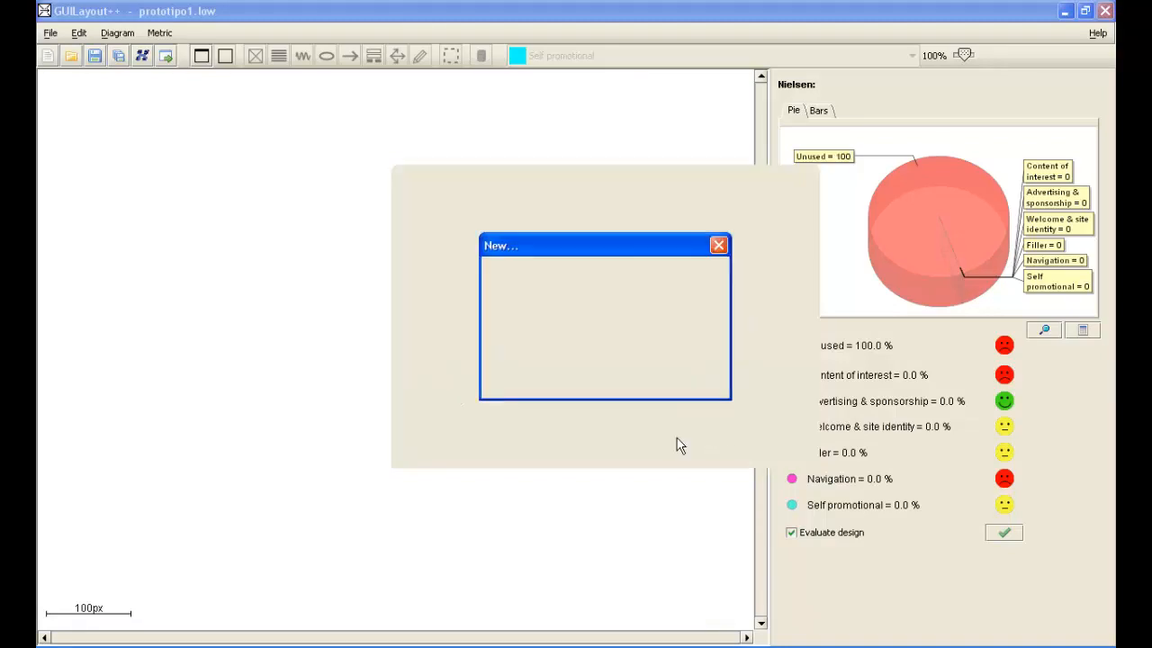
# Draw a screen about 633 px wide for the page image and stretch its upper and lower edges outward.
pyautogui.click(201, 56)
pyautogui.moveTo(111, 135); pyautogui.dragTo(645, 430)
pyautogui.moveTo(420, 137); pyautogui.dragTo(419, 97)
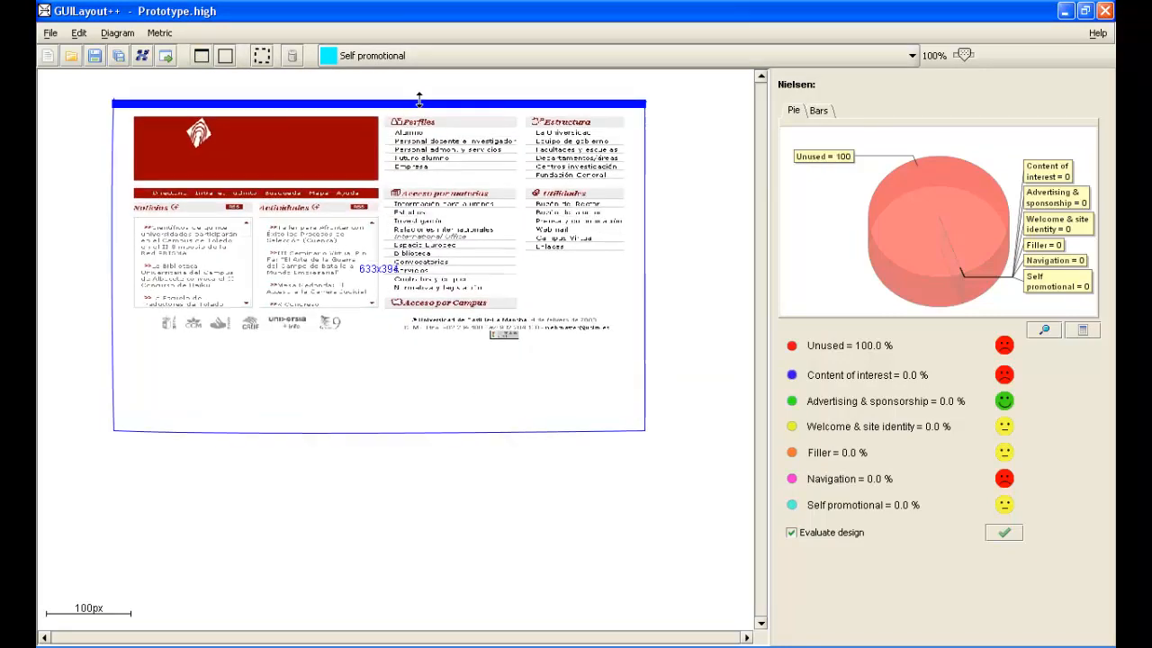
pyautogui.moveTo(455, 430); pyautogui.dragTo(457, 442)
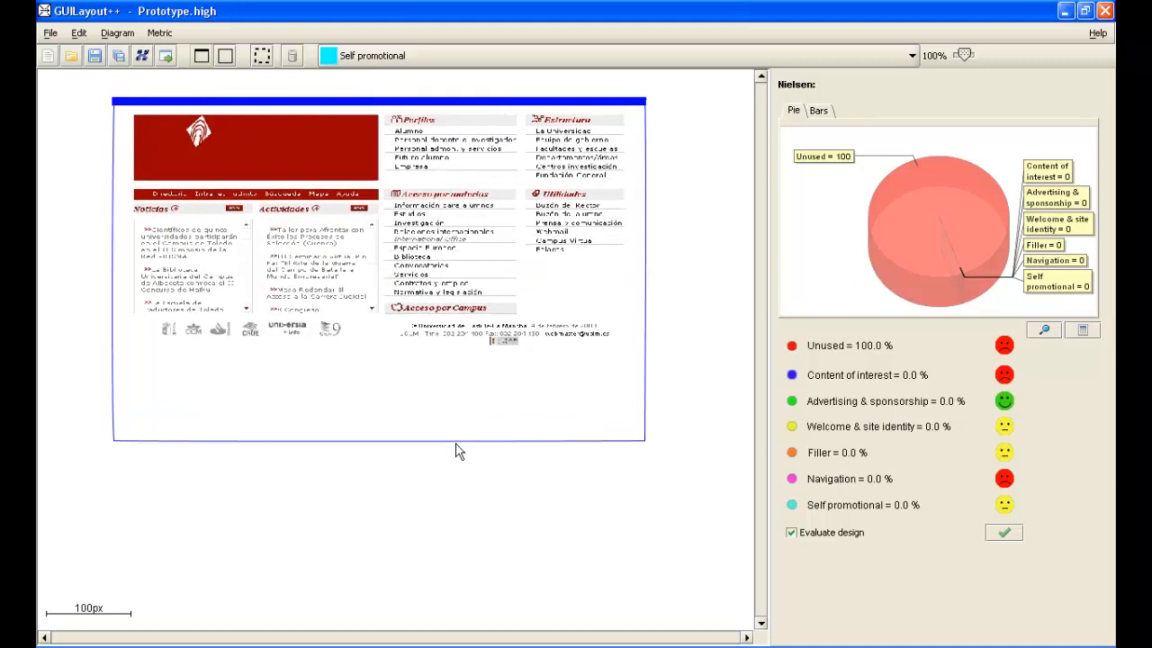
pyautogui.click(666, 384)
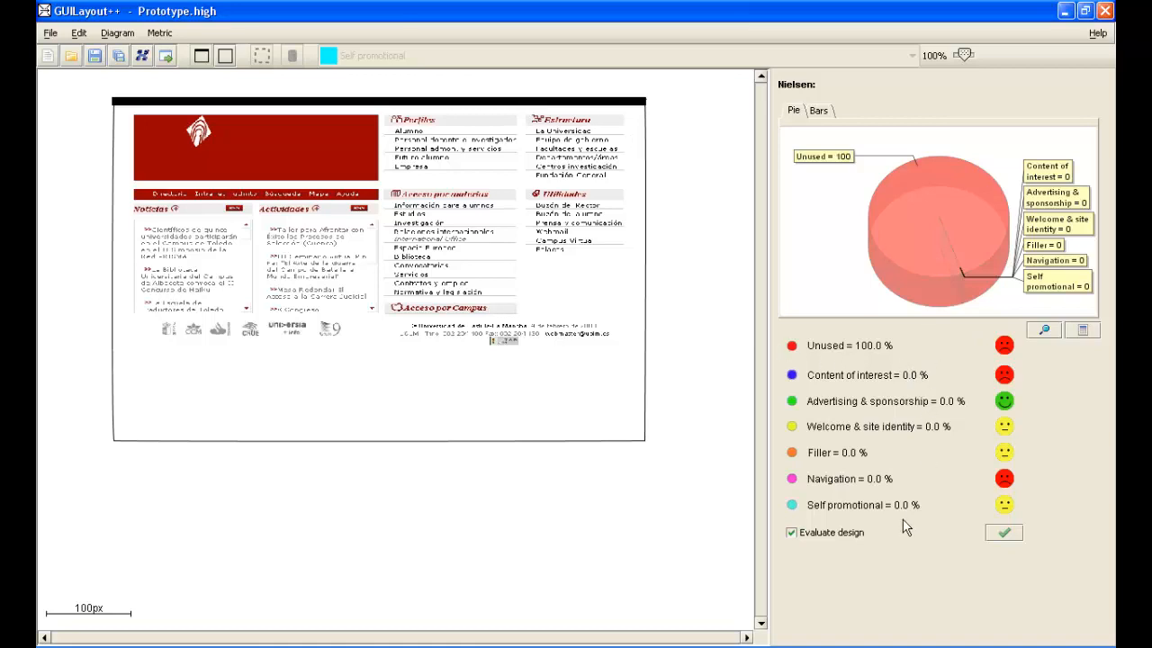
# Enable the Constantine metric alongside Nielsen.
pyautogui.click(177, 36)
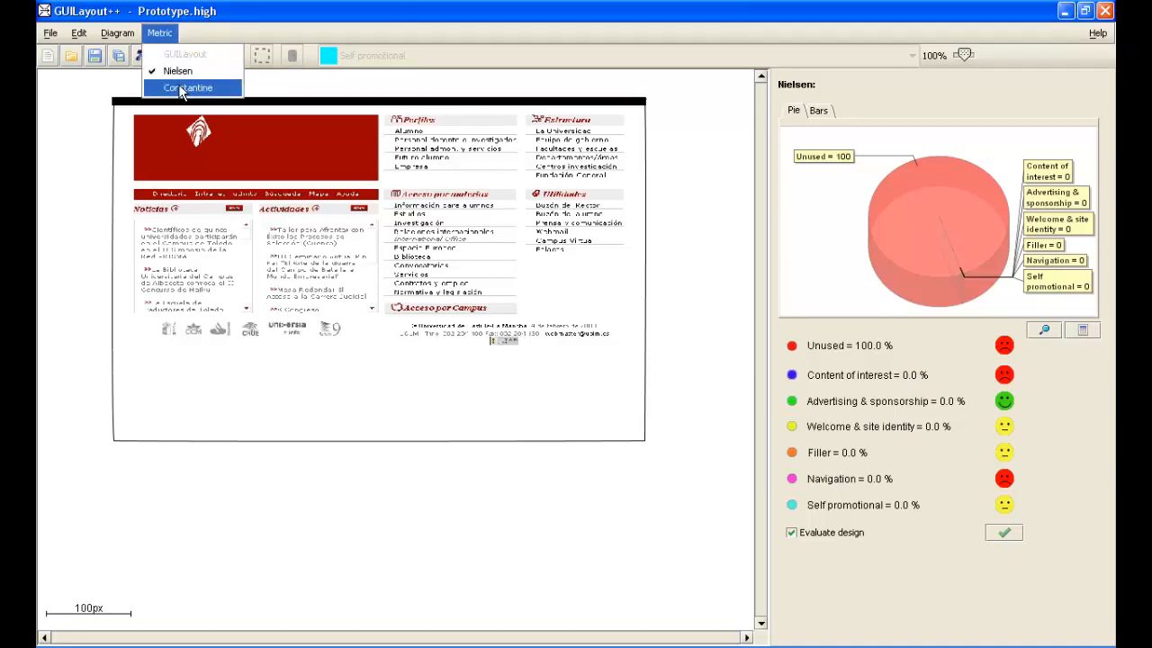
pyautogui.click(183, 90)
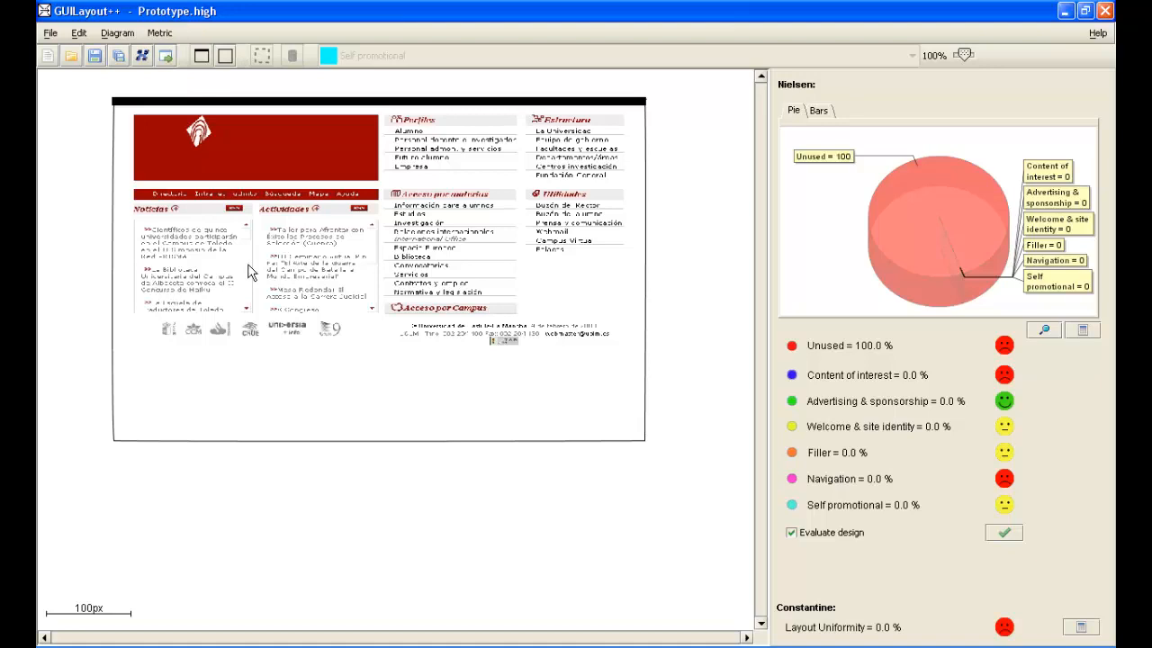
# Draw a screen area over the red header banner and assign it the Welcome & site identity category.
pyautogui.click(224, 56)
pyautogui.moveTo(133, 114); pyautogui.dragTo(380, 179)
pyautogui.click(363, 56)
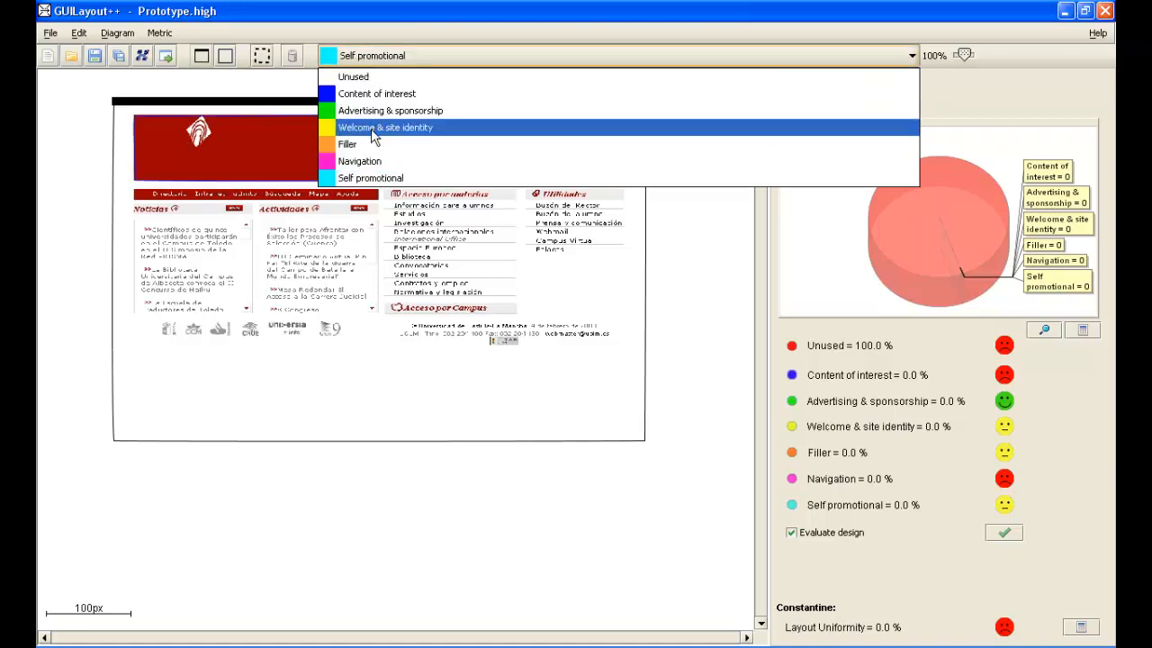
pyautogui.click(370, 127)
# Draw a screen area over the thin red menu bar below the header and assign it the Navigation category.
pyautogui.click(225, 56)
pyautogui.moveTo(134, 187); pyautogui.dragTo(379, 198)
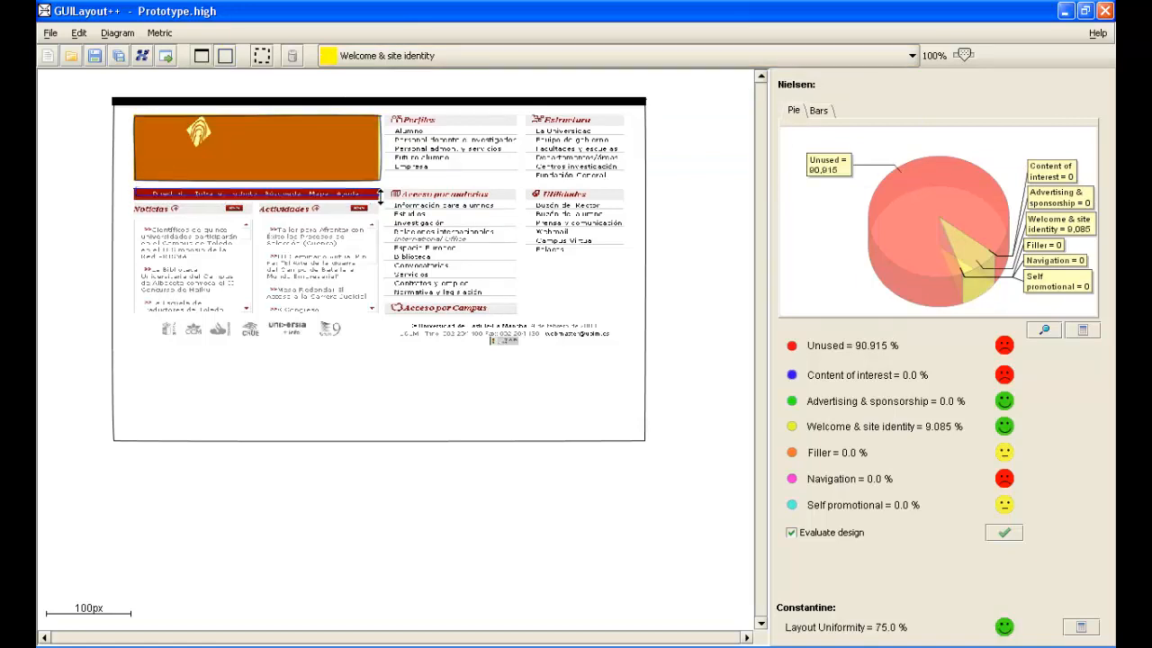
pyautogui.click(362, 198)
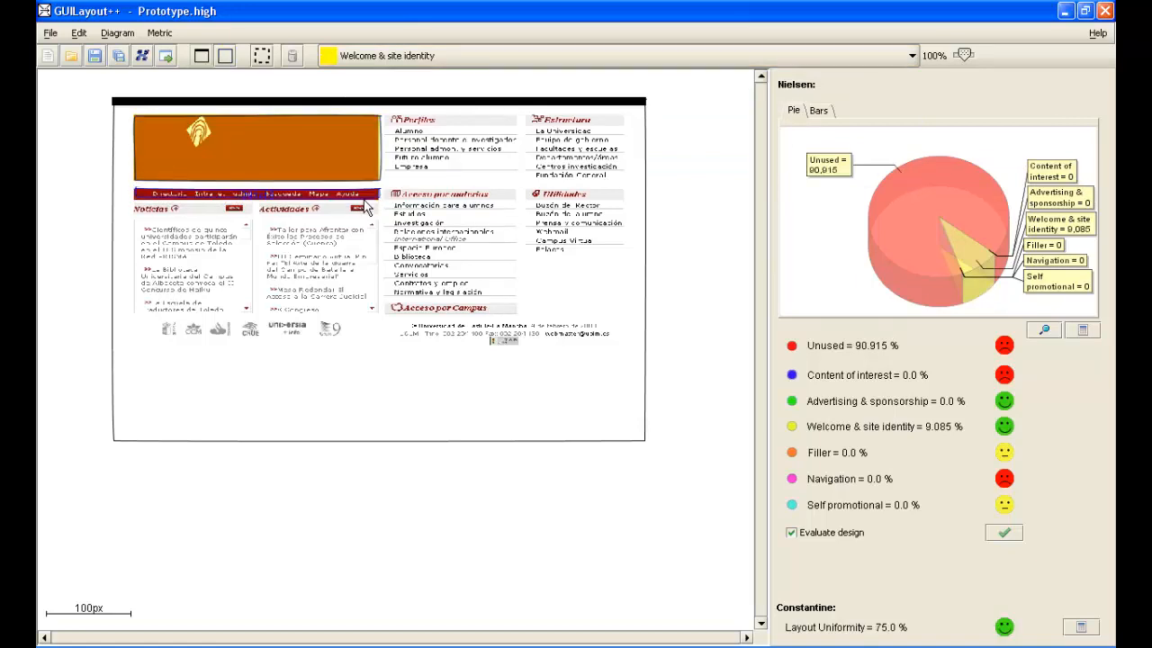
pyautogui.click(406, 57)
pyautogui.click(402, 158)
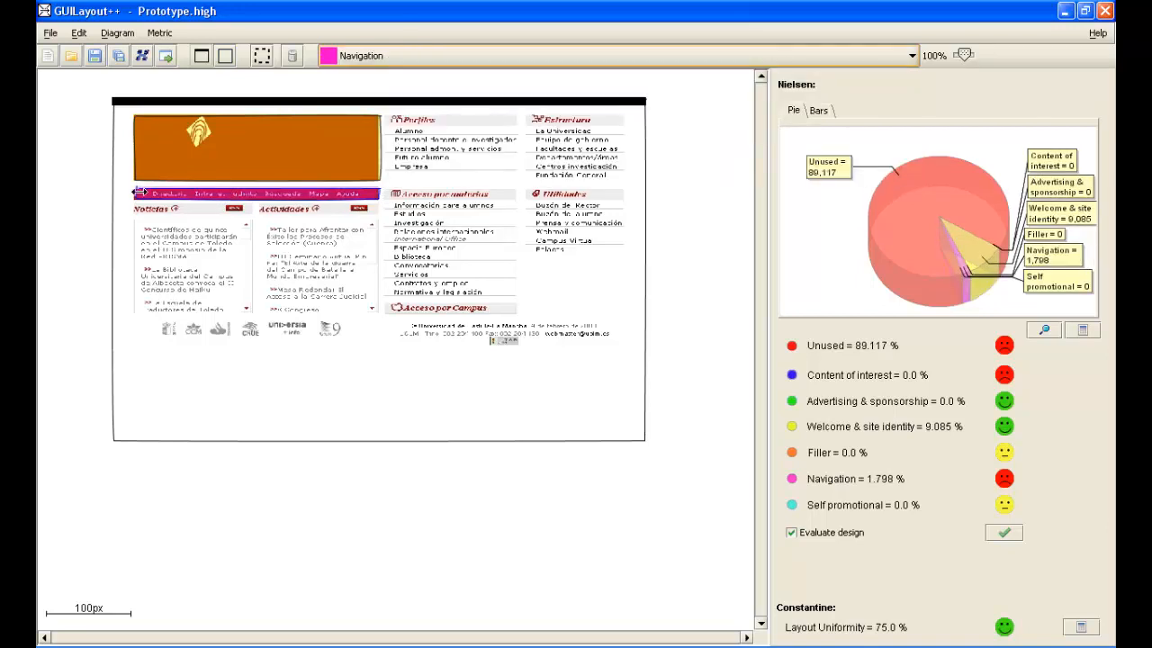
# Draw a screen area over the Noticias and Actividades blocks and assign it the Content of interest category.
pyautogui.moveTo(139, 193); pyautogui.dragTo(379, 314)
pyautogui.click(225, 56)
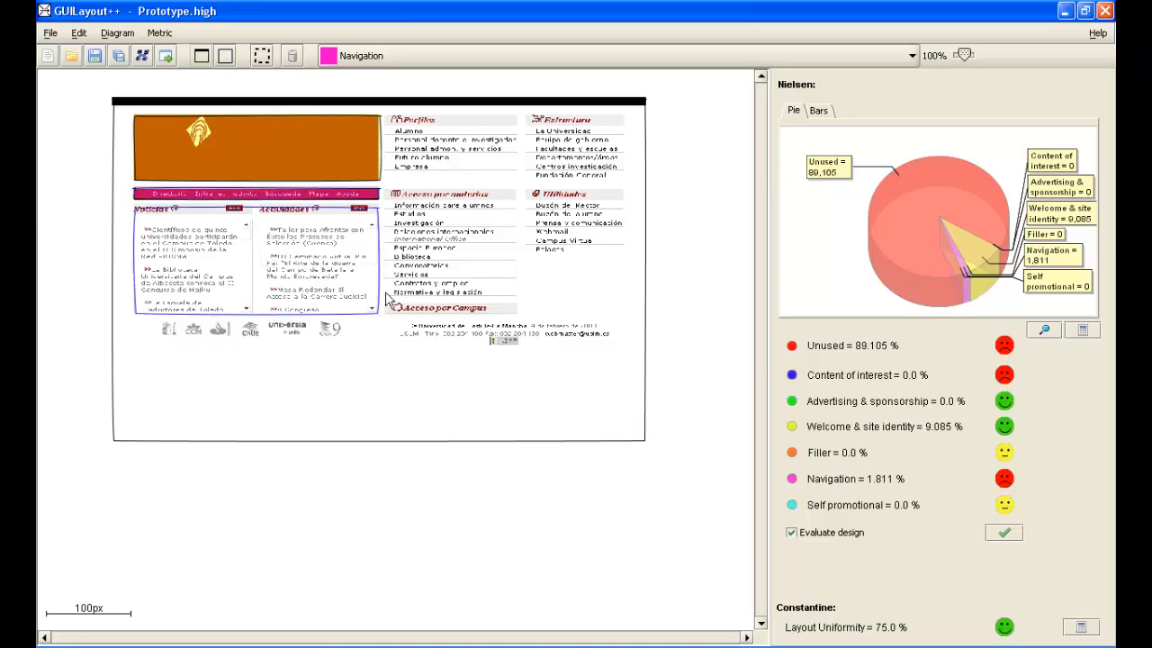
pyautogui.click(402, 59)
pyautogui.click(400, 94)
# Draw a screen area over the sponsor logo strip below the news and assign it the Advertising & sponsorship category.
pyautogui.click(225, 56)
pyautogui.moveTo(136, 317); pyautogui.dragTo(377, 340)
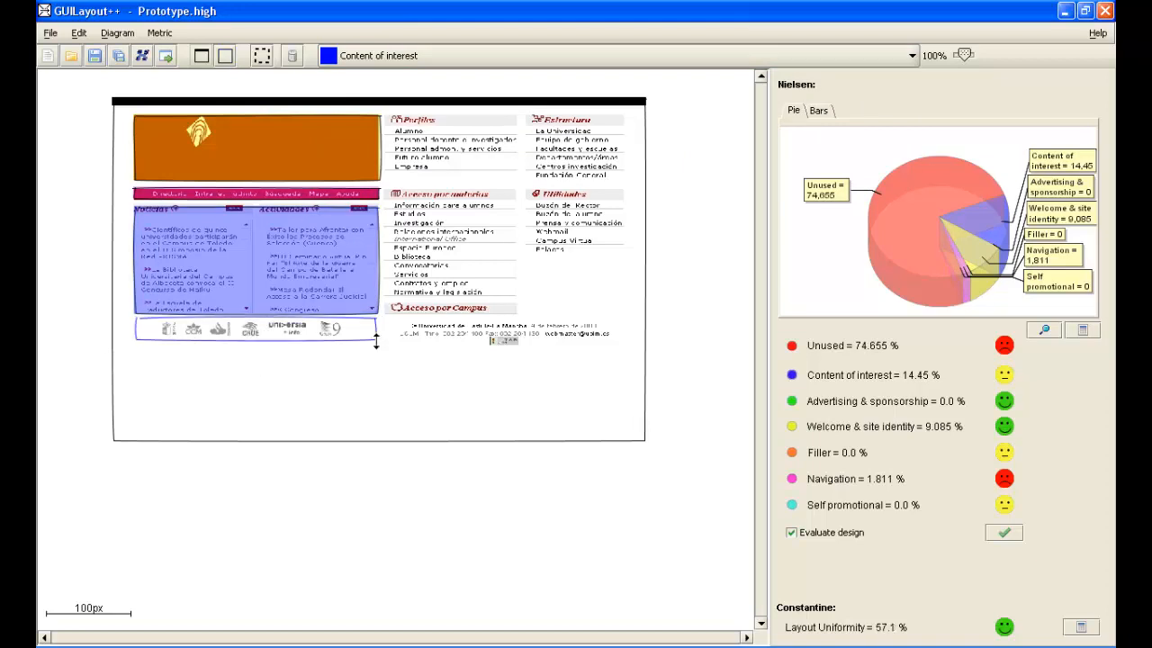
pyautogui.click(371, 56)
pyautogui.click(368, 64)
pyautogui.click(366, 55)
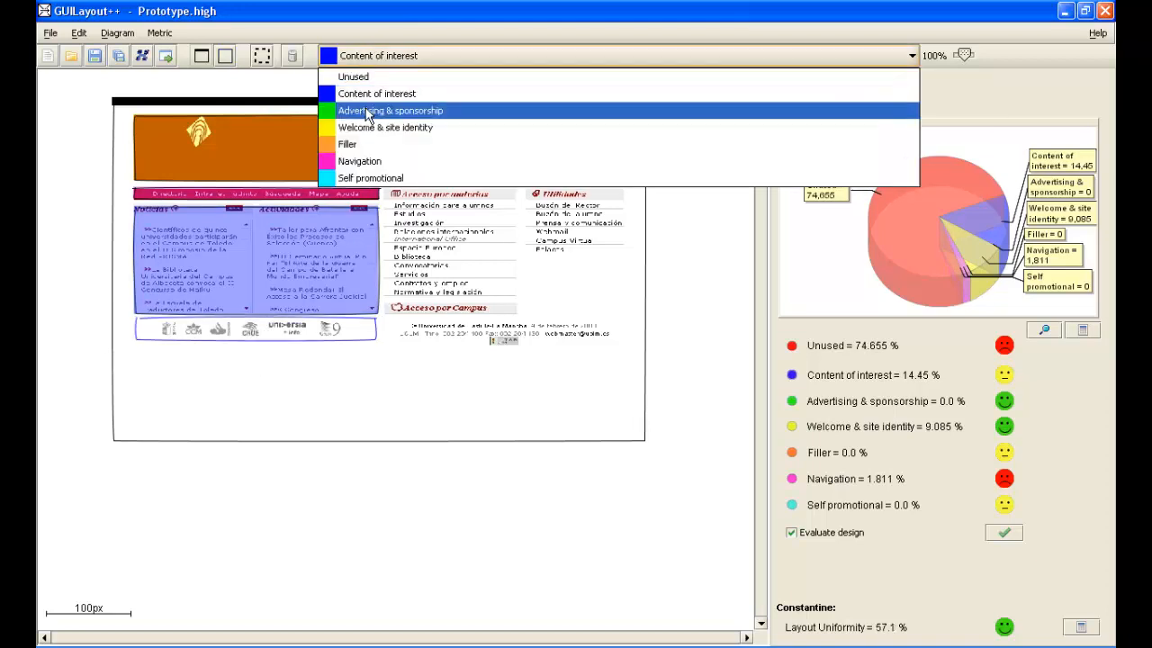
pyautogui.click(367, 111)
# Draw a screen area over the whole link block from Perfiles to Acceso por Campus and assign it the Navigation category.
pyautogui.click(225, 56)
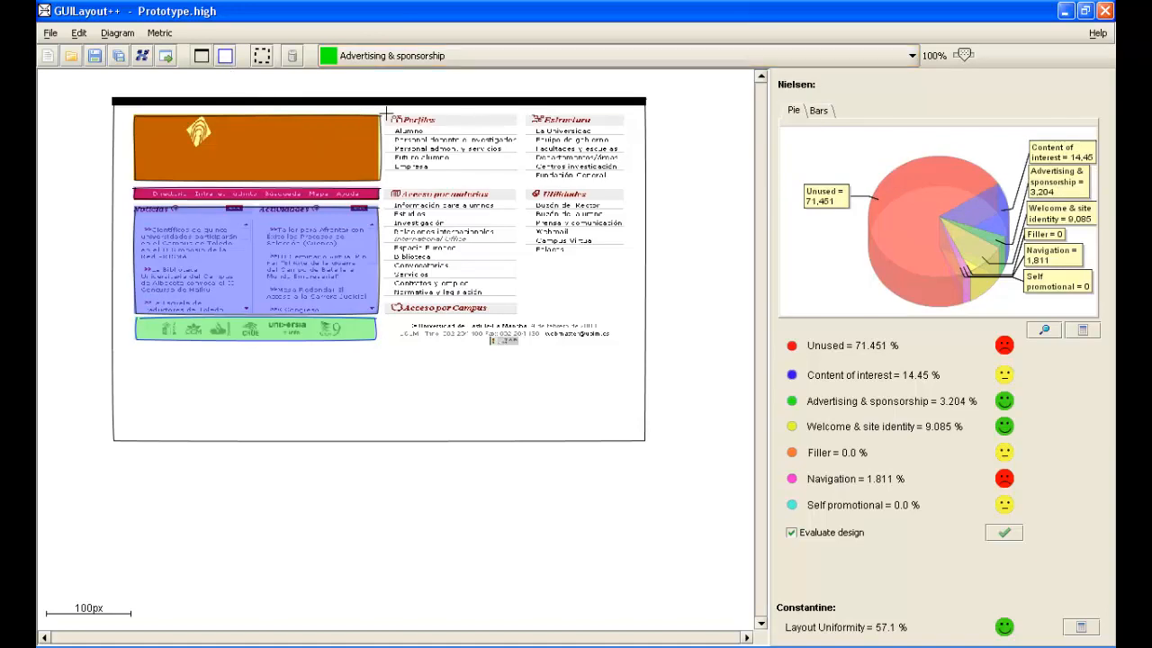
pyautogui.moveTo(391, 114); pyautogui.dragTo(631, 315)
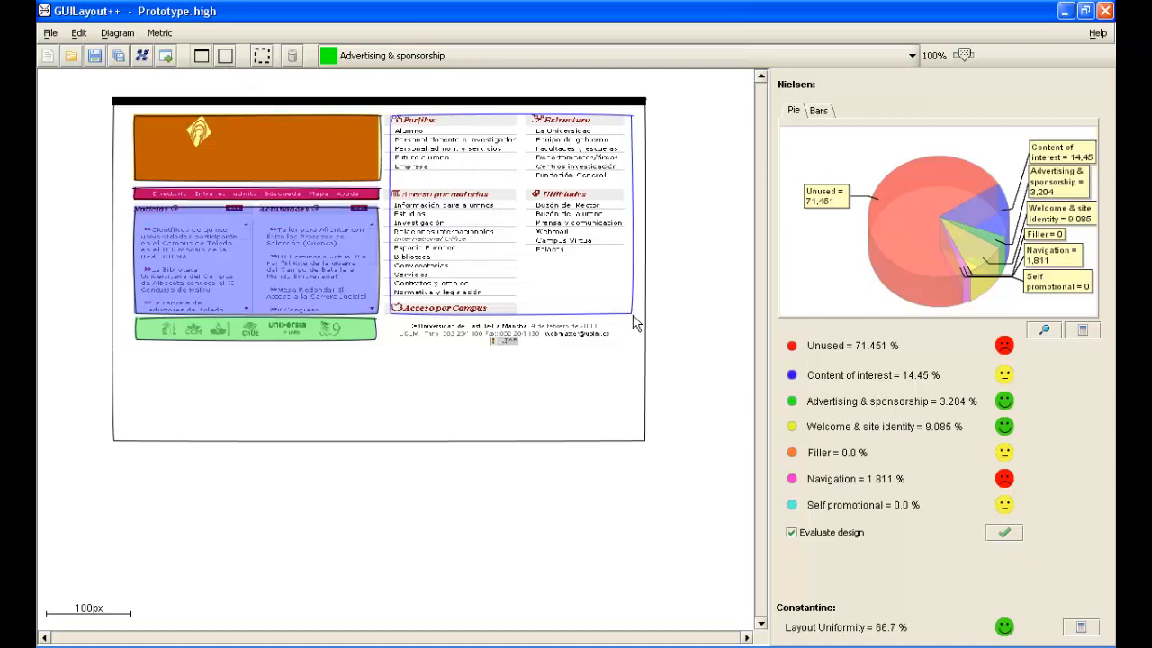
pyautogui.click(407, 57)
pyautogui.click(401, 160)
# Draw a narrow screen area over the footer text below the link block and assign it the Content of interest category.
pyautogui.click(224, 56)
pyautogui.moveTo(389, 320); pyautogui.dragTo(627, 331)
pyautogui.click(398, 59)
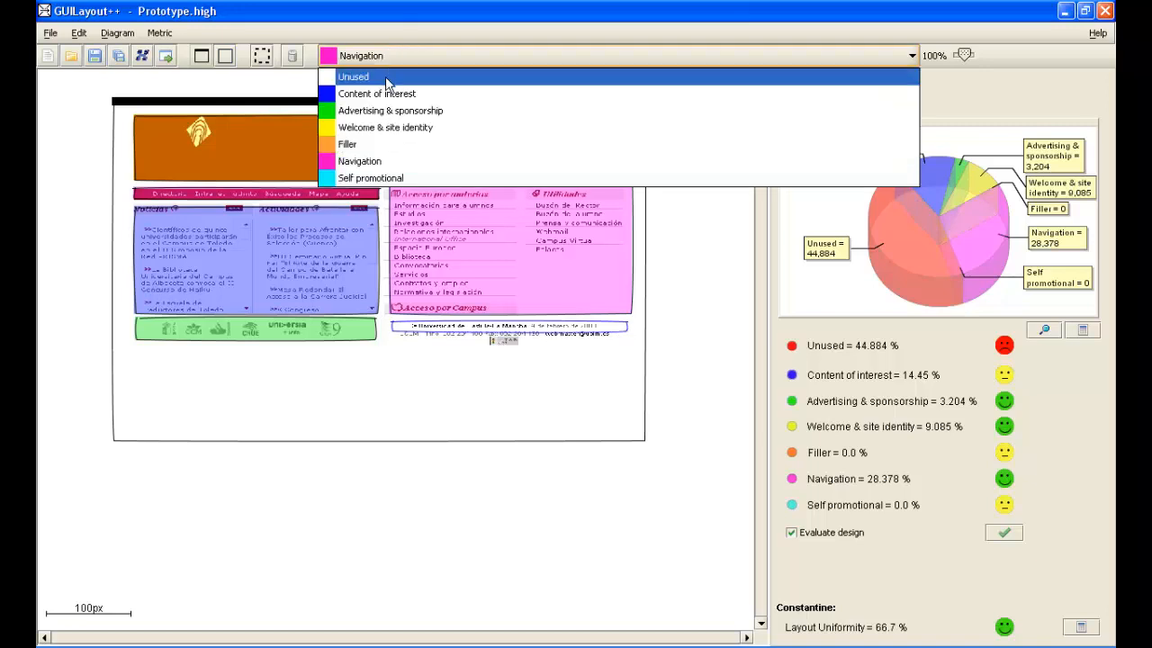
pyautogui.click(402, 93)
# Mark the small badge under the footer text as a Self promotional area and extend the footer area down over its second line.
pyautogui.click(225, 55)
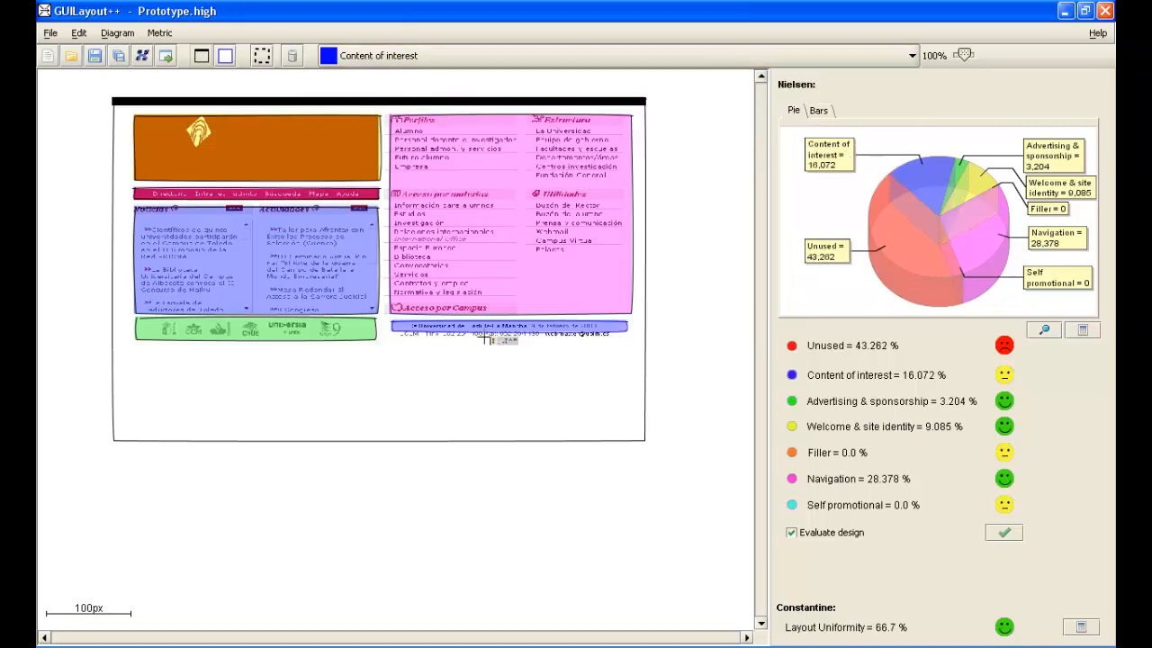
pyautogui.moveTo(489, 338); pyautogui.dragTo(521, 348)
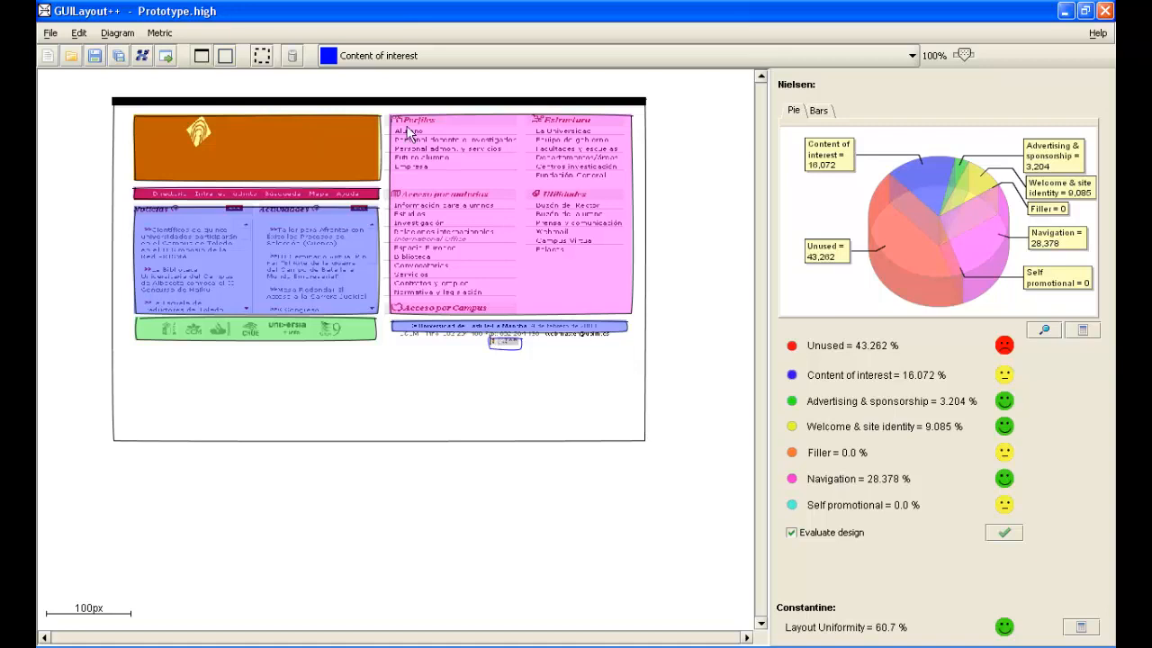
pyautogui.click(402, 58)
pyautogui.click(378, 179)
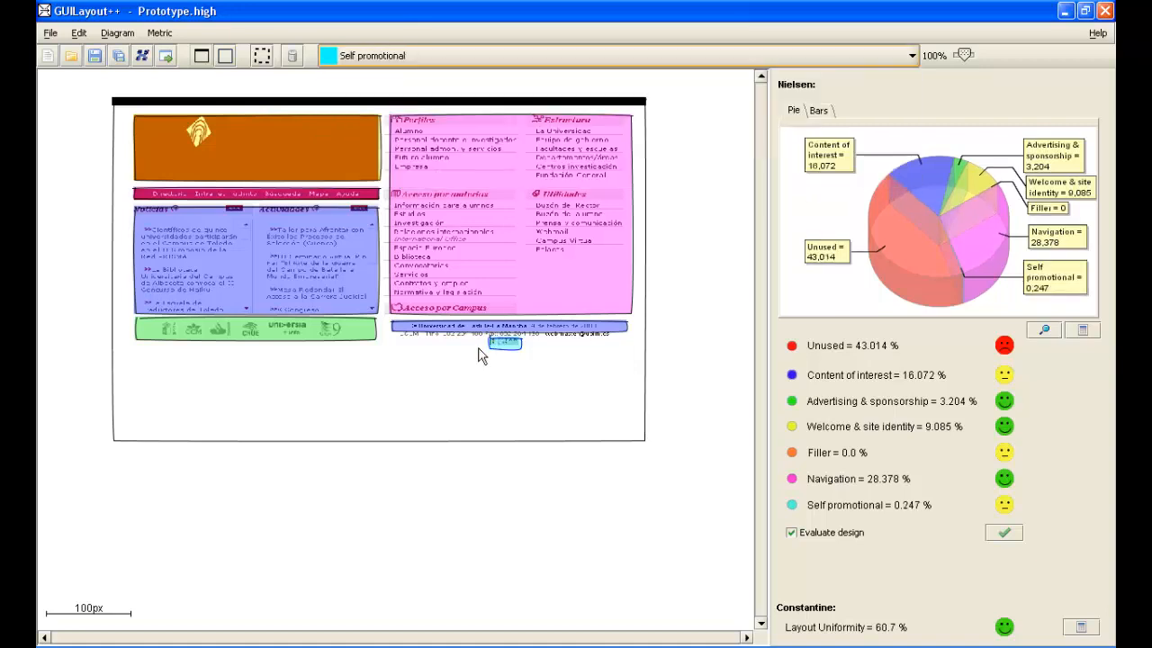
pyautogui.moveTo(472, 329); pyautogui.dragTo(470, 336)
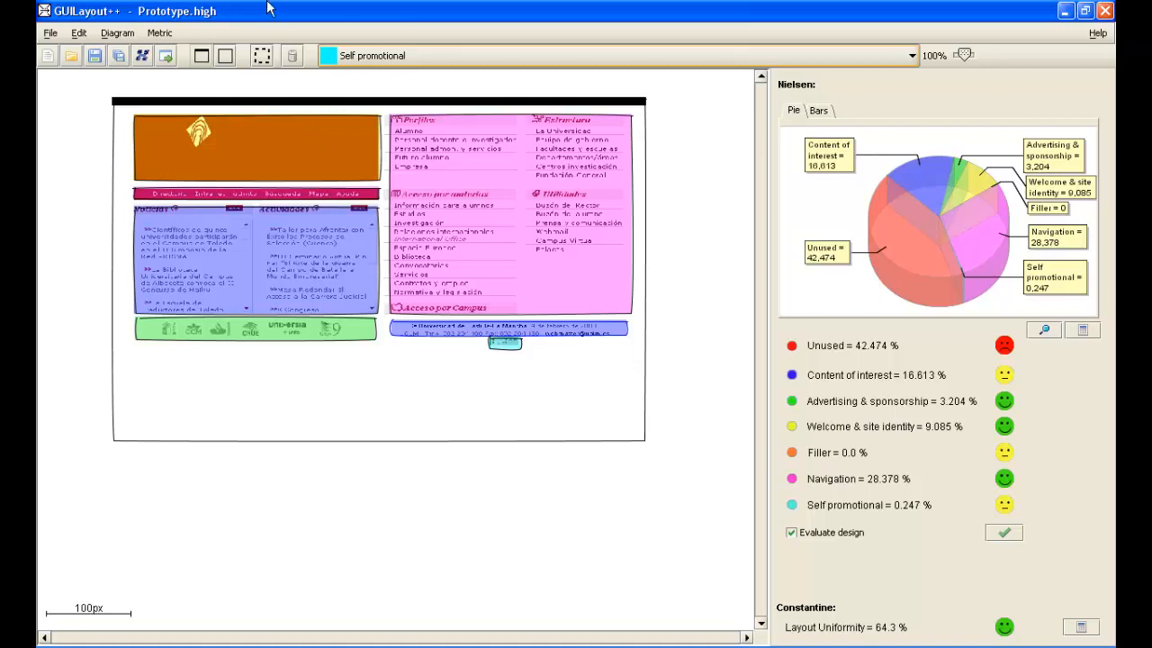
# Save the diagram under the name prototipo2 in the guilayout folder.
pyautogui.click(119, 57)
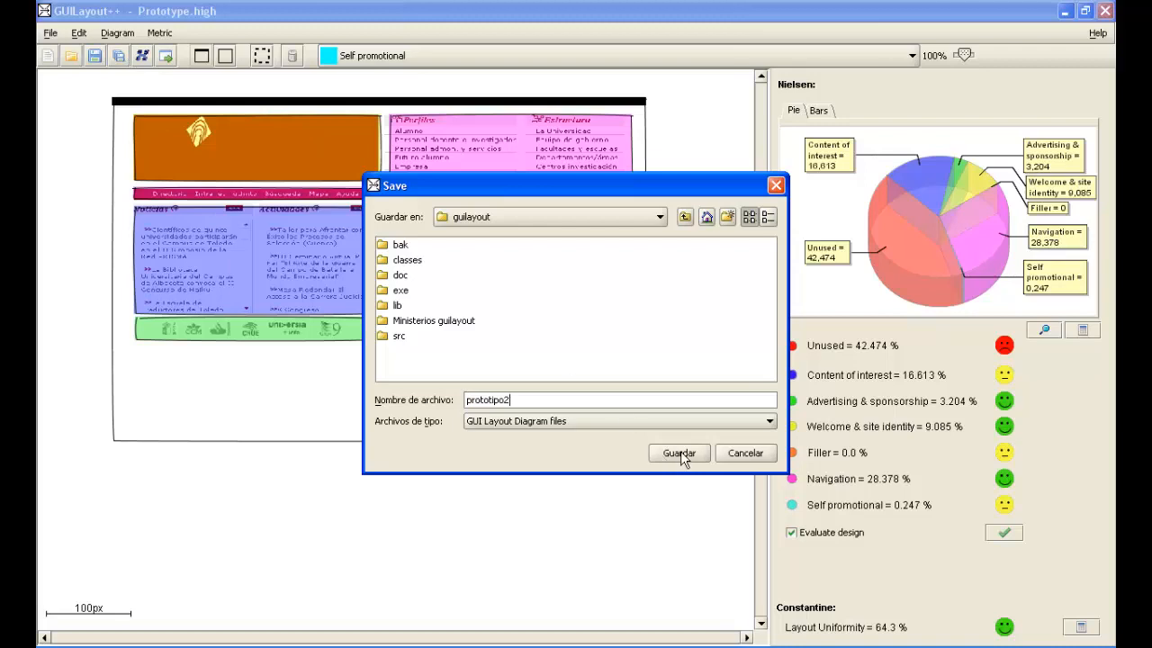
pyautogui.click(425, 410)
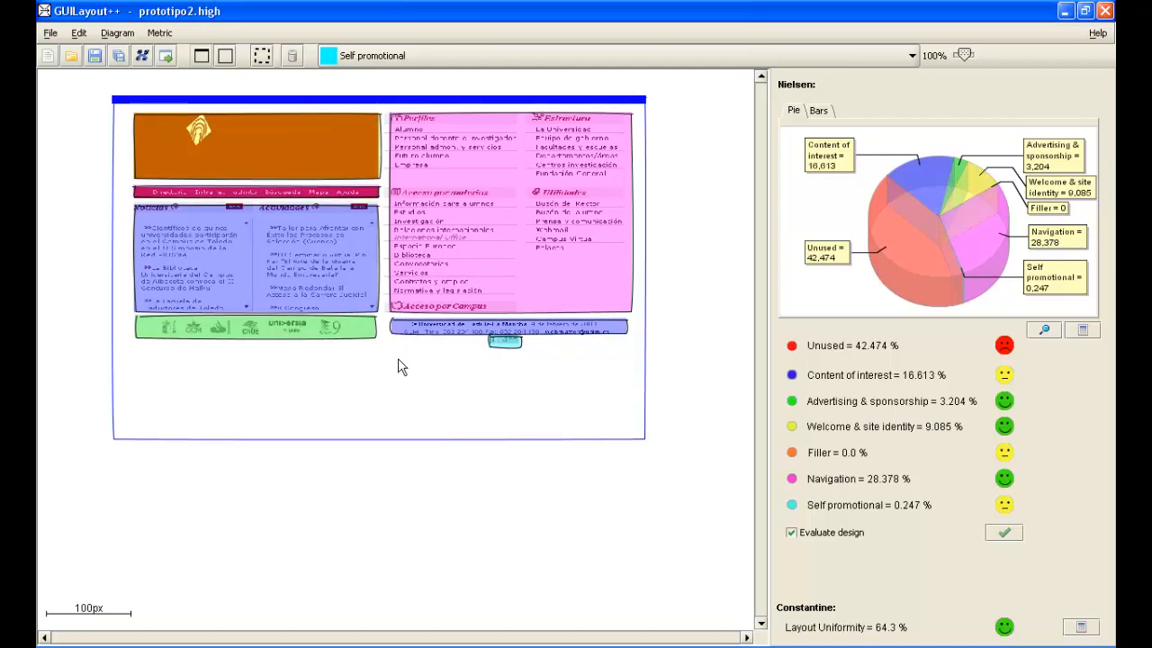
# Open the program help in a maximized window and read its Introduction topic.
pyautogui.click(1098, 33)
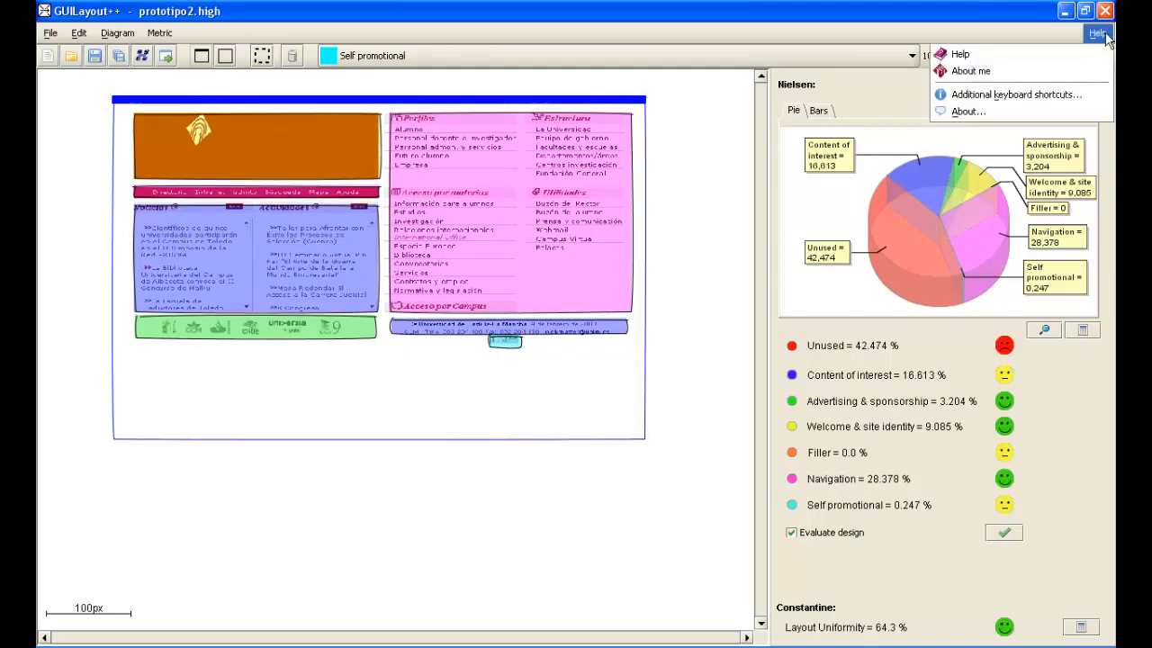
pyautogui.click(1102, 54)
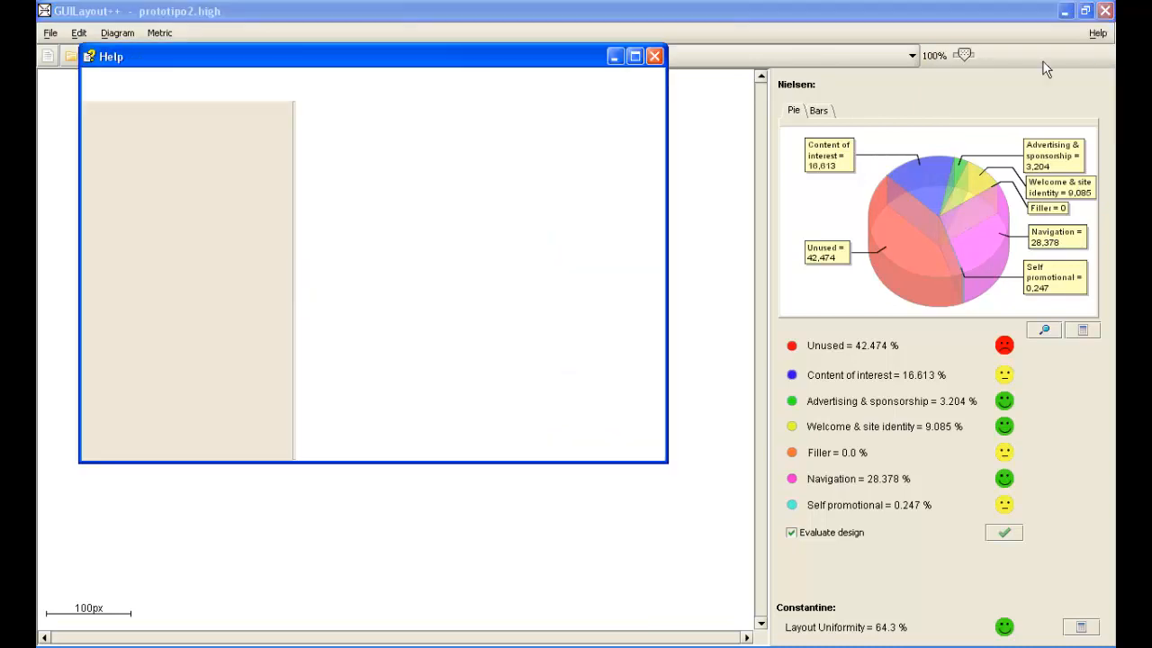
pyautogui.click(635, 56)
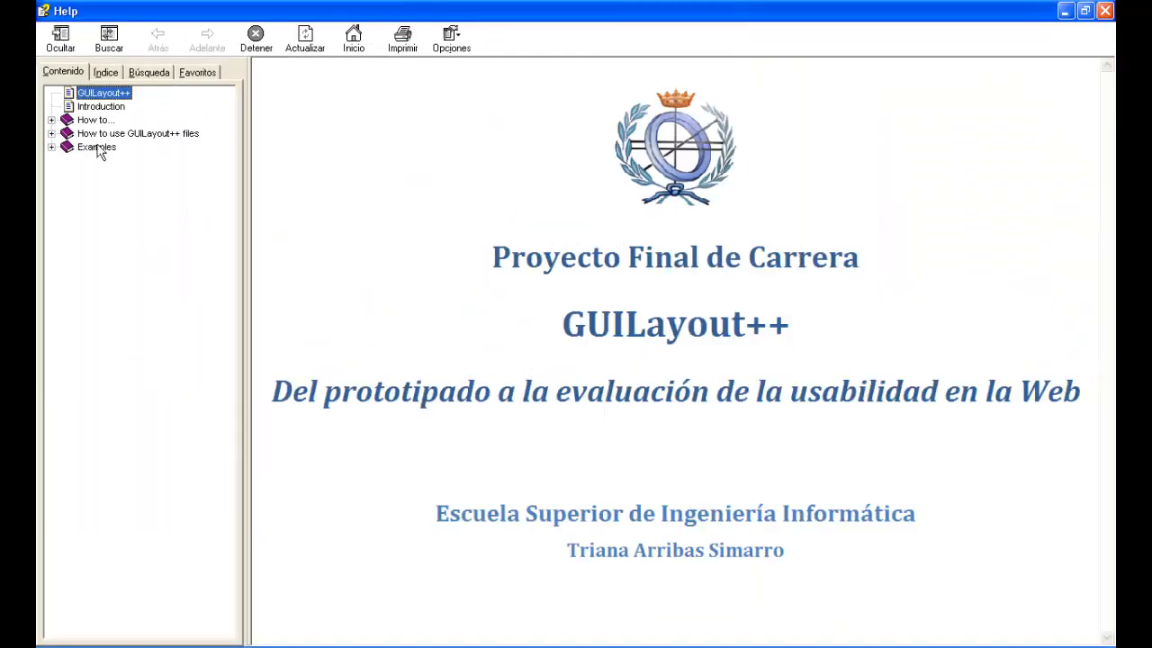
pyautogui.click(91, 108)
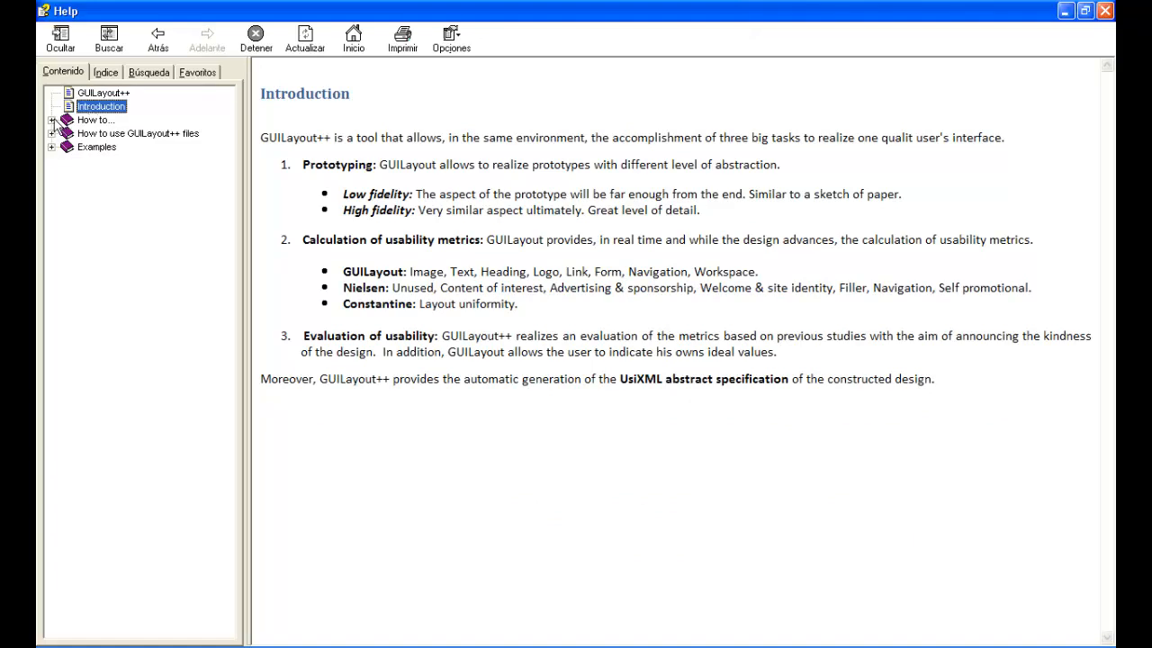
# Browse the How to topics on creating prototypes, screens and screen areas, adding functionalities and Nielsen roles, and evaluating usability metrics.
pyautogui.click(51, 120)
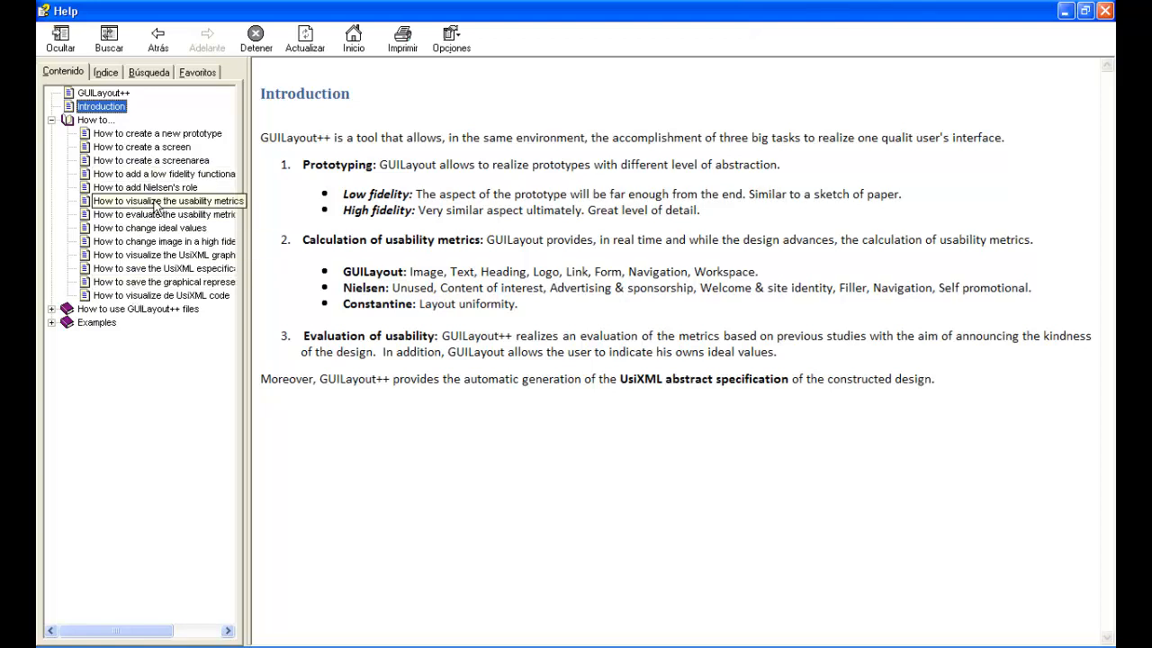
pyautogui.click(151, 134)
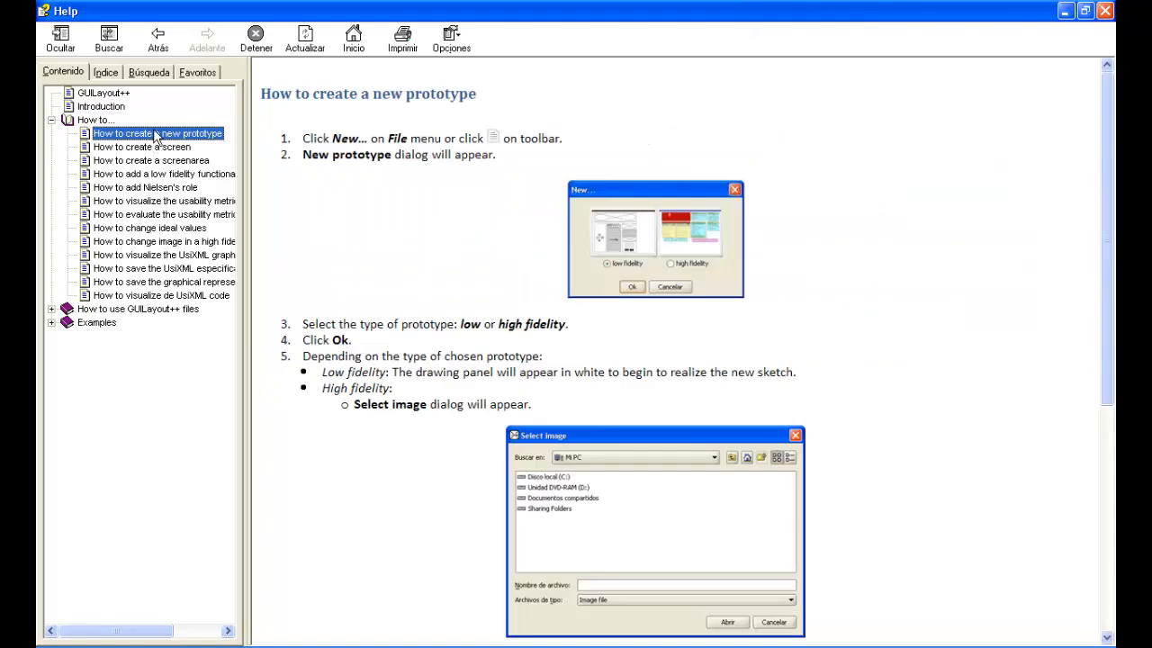
pyautogui.click(155, 149)
pyautogui.click(162, 161)
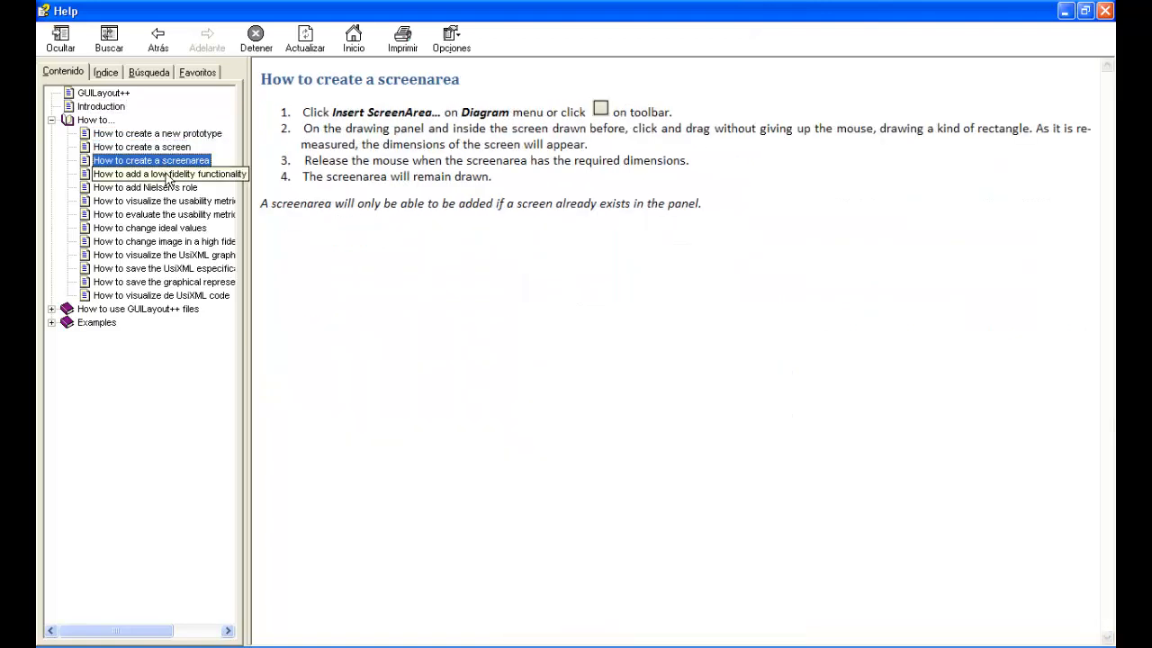
pyautogui.click(166, 175)
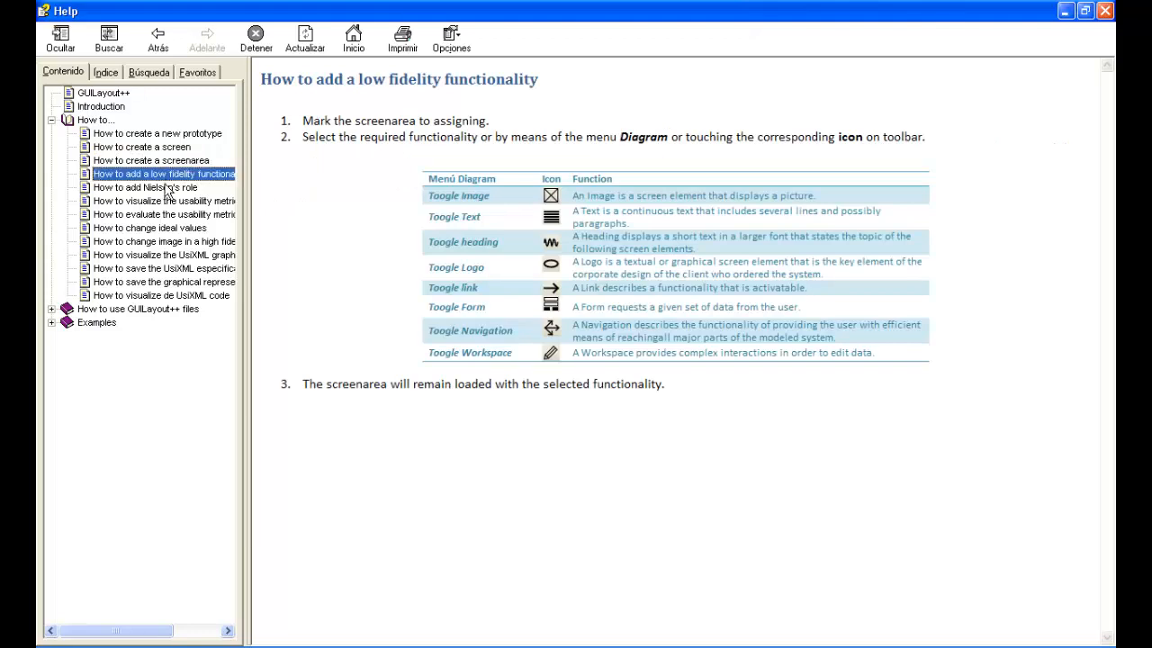
pyautogui.click(166, 188)
pyautogui.click(164, 215)
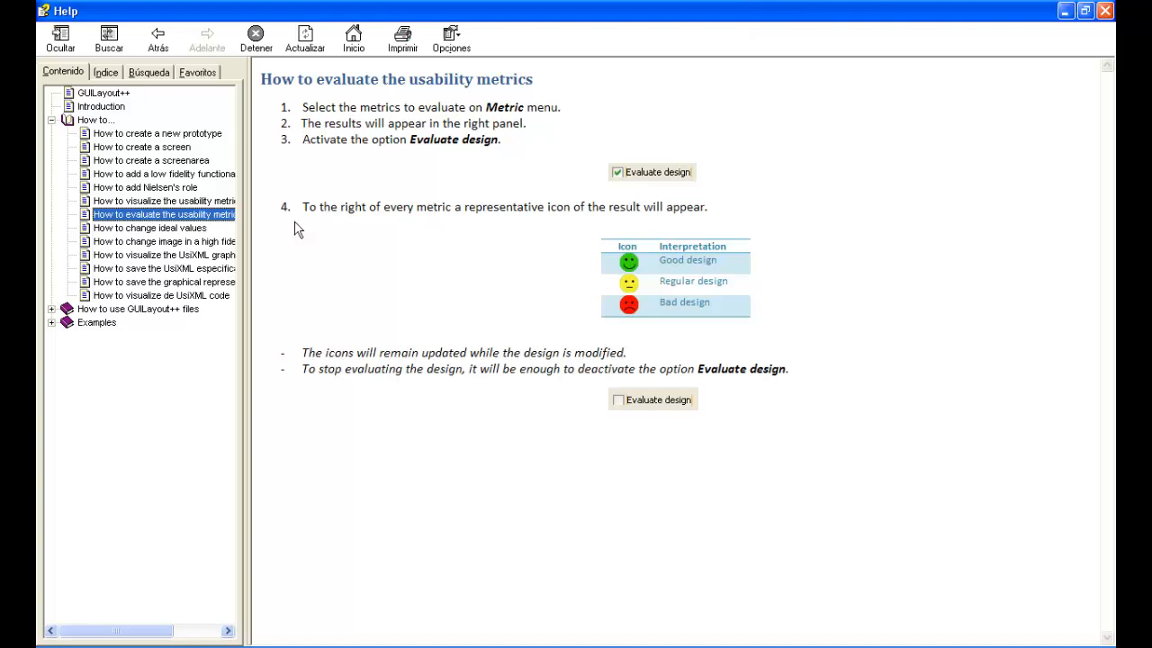
# List the help topics on using files, view the Low fidelity and High fidelity examples, and close the help.
pyautogui.click(53, 309)
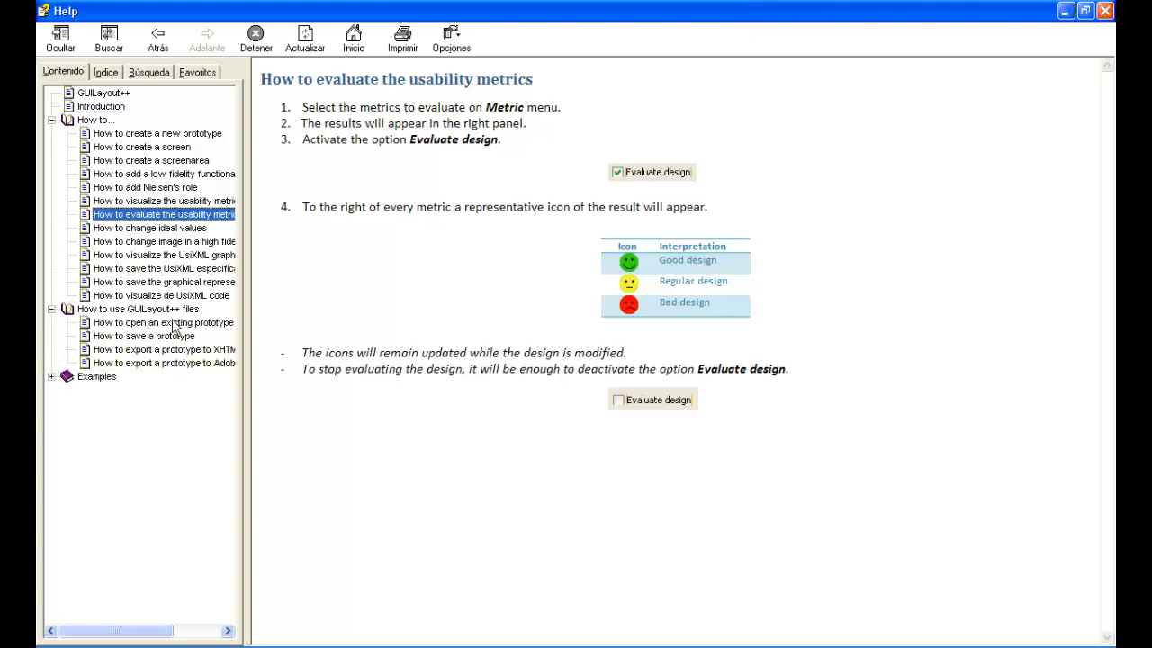
pyautogui.click(52, 376)
pyautogui.click(110, 393)
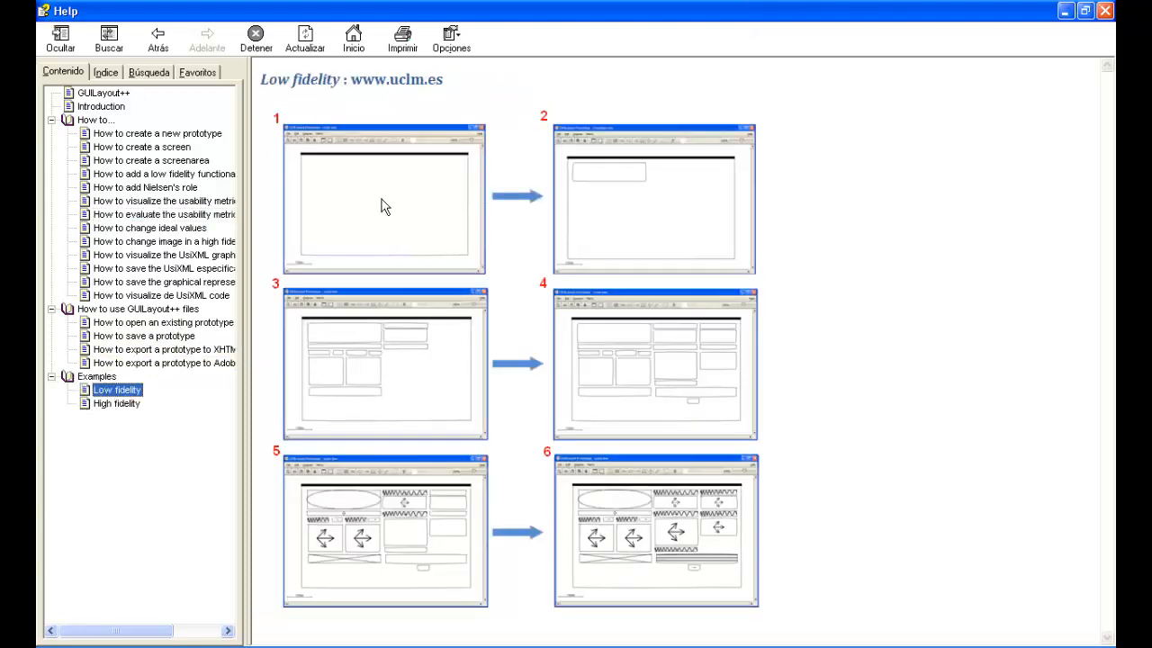
pyautogui.click(125, 403)
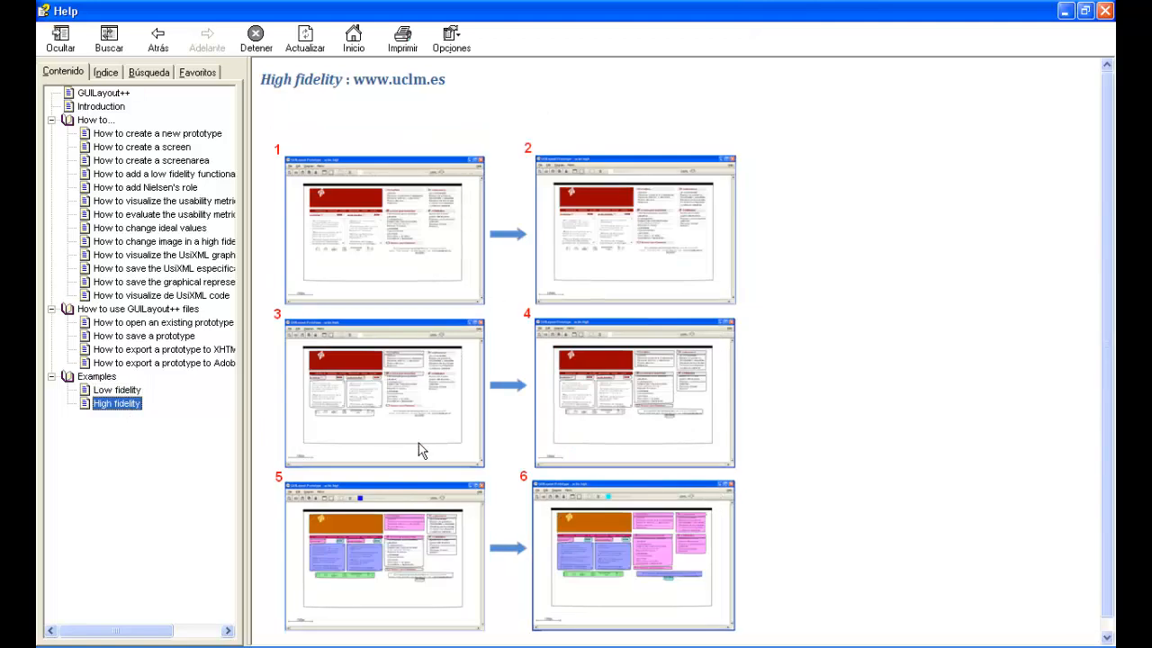
pyautogui.click(1105, 11)
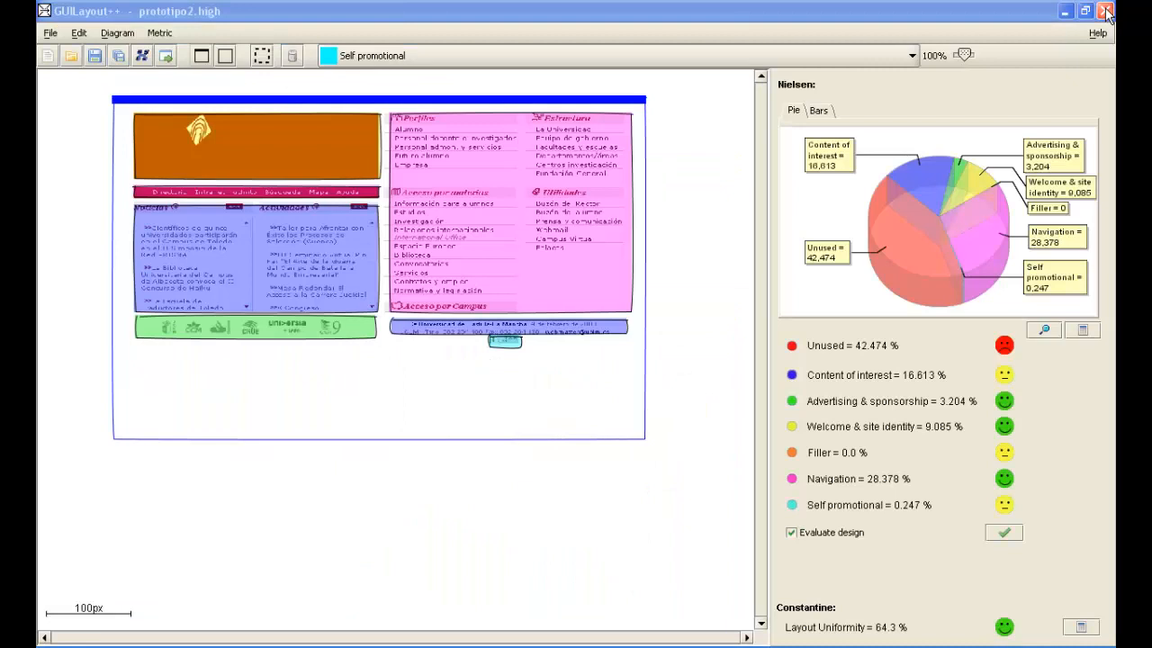
pyautogui.click(668, 164)
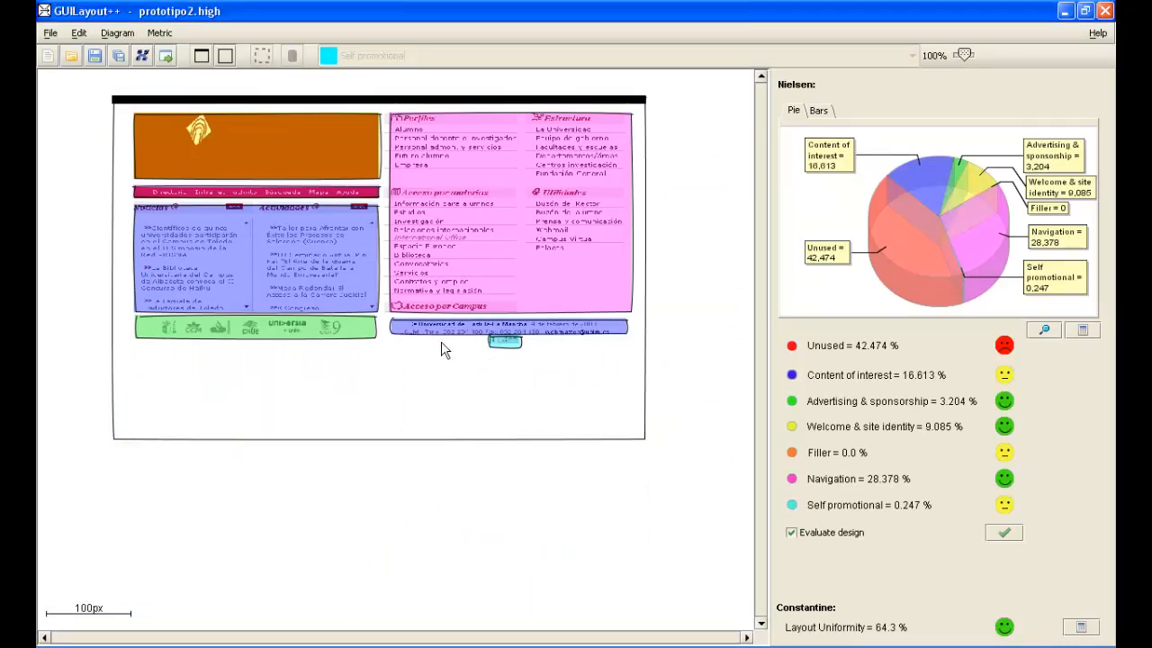